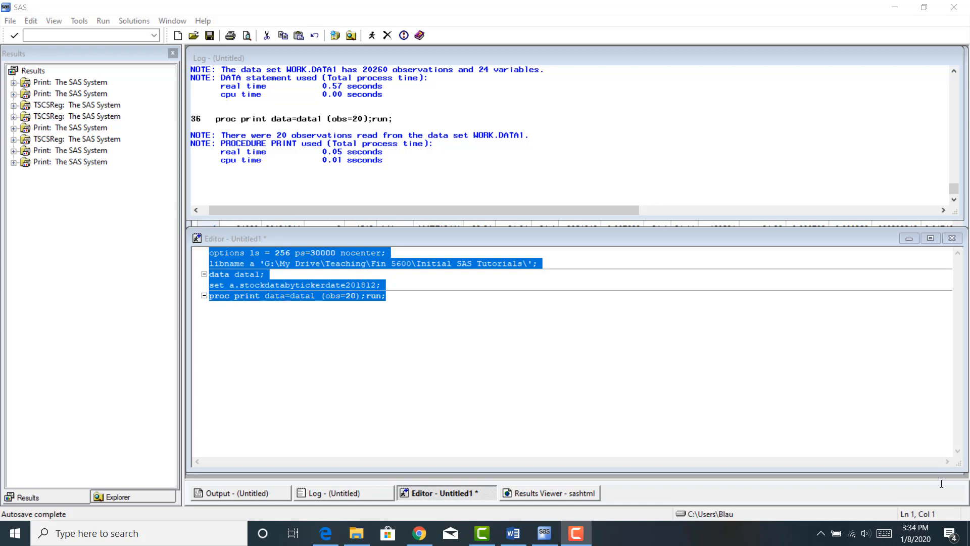
Step: Run the whole starting program that loads a.stockdatabytickerdate201812 into data1 and prints the first 20 observations
{"action": "left_click", "coordinate": [439, 361]}
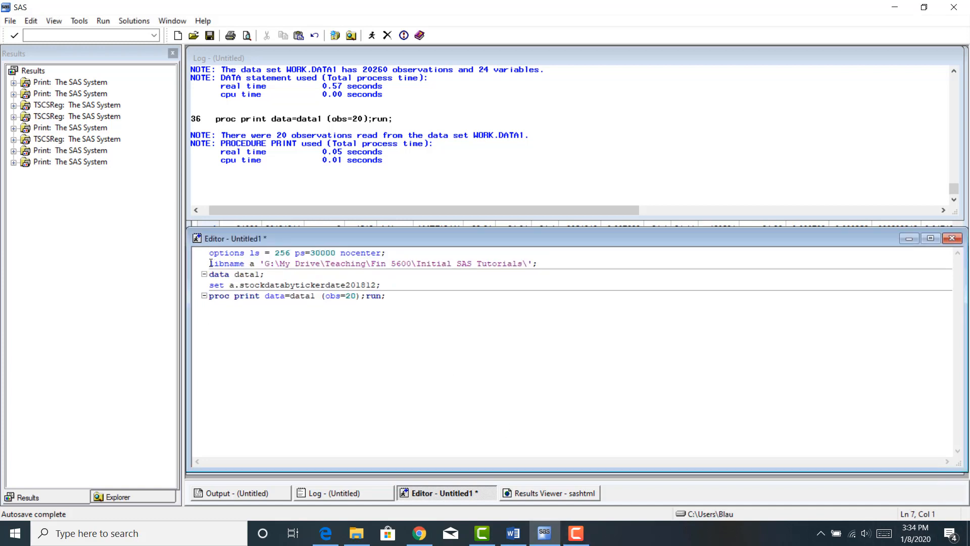
{"action": "left_click_drag", "start_coordinate": [210, 263], "coordinate": [257, 264]}
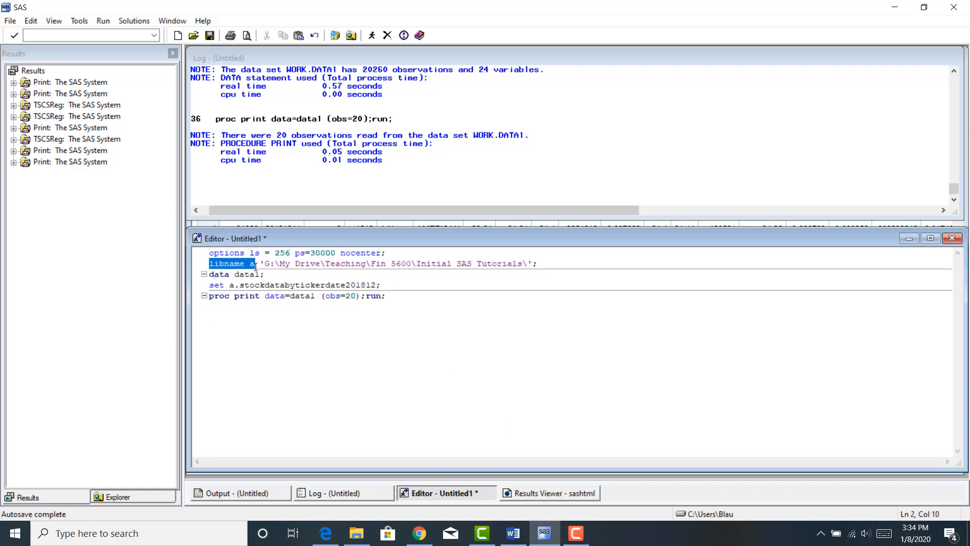
{"action": "left_click", "coordinate": [288, 265]}
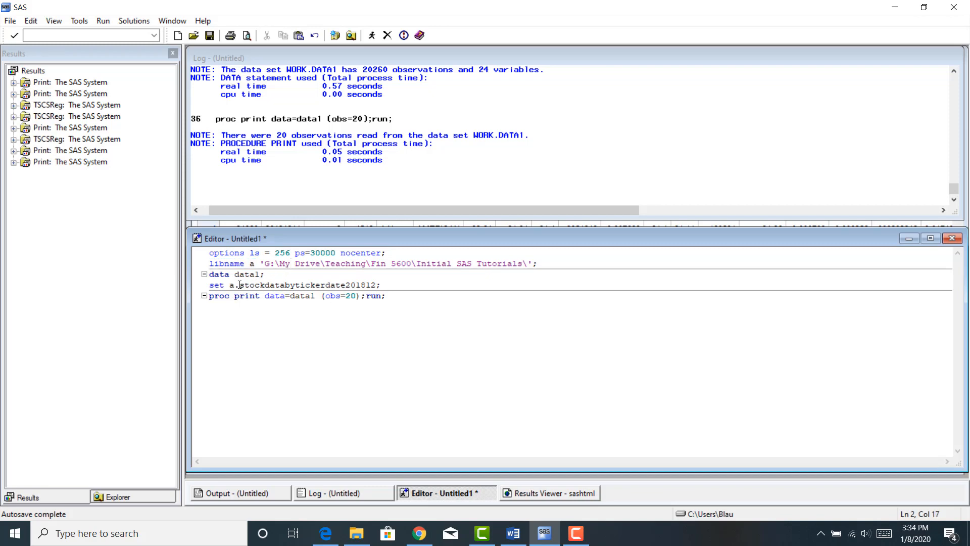
{"action": "left_click_drag", "start_coordinate": [239, 285], "coordinate": [375, 285]}
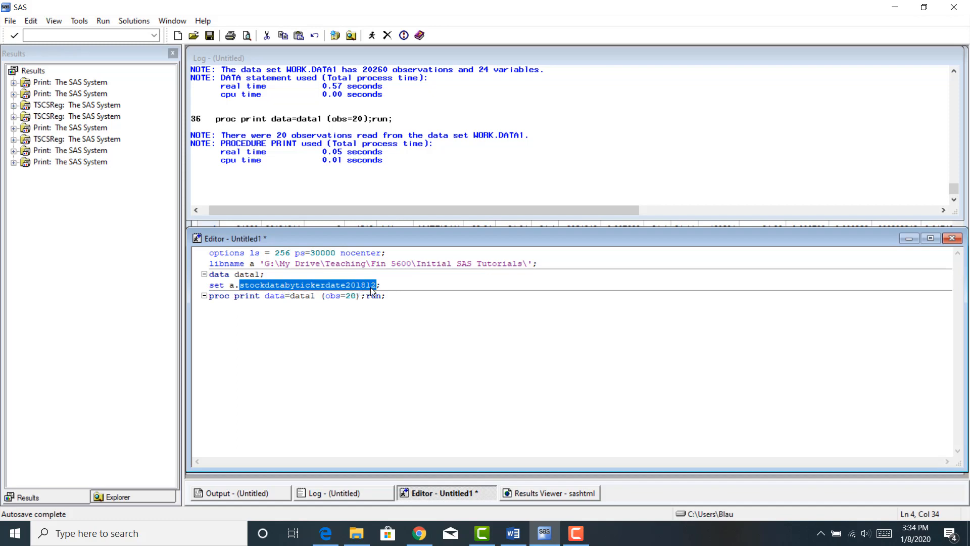
{"action": "left_click_drag", "start_coordinate": [393, 297], "coordinate": [348, 75]}
{"action": "left_click", "coordinate": [372, 37]}
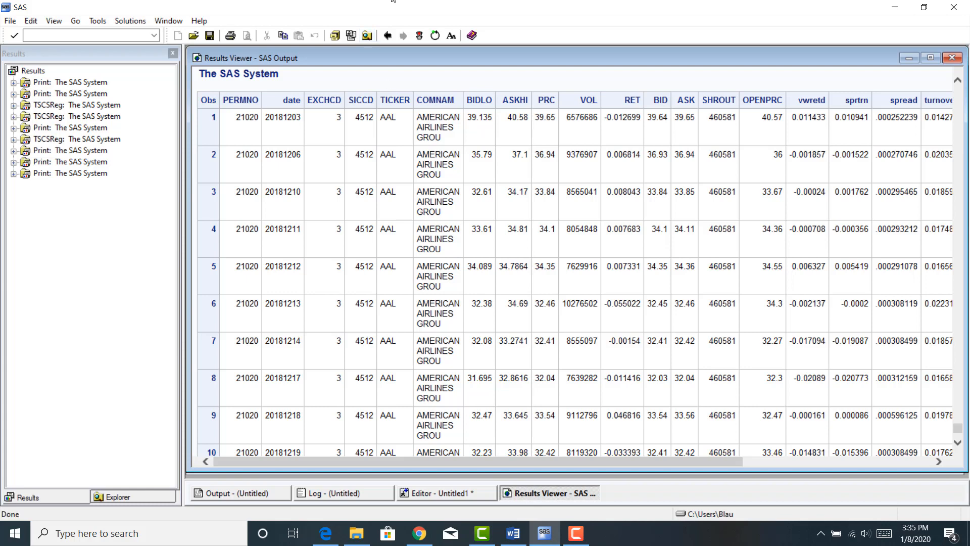
Step: Examine the printed stock data, checking the dates, tickers and price columns across to the computed spread, turnover, logcap and turnperc variables
{"action": "left_click_drag", "start_coordinate": [302, 120], "coordinate": [267, 118]}
{"action": "left_click_drag", "start_coordinate": [302, 155], "coordinate": [263, 155]}
{"action": "left_click", "coordinate": [298, 191]}
{"action": "left_click", "coordinate": [429, 497]}
{"action": "left_click", "coordinate": [392, 120]}
{"action": "left_click_drag", "start_coordinate": [557, 100], "coordinate": [700, 103]}
{"action": "left_click", "coordinate": [677, 102]}
{"action": "left_click", "coordinate": [700, 104]}
{"action": "left_click_drag", "start_coordinate": [611, 462], "coordinate": [835, 467]}
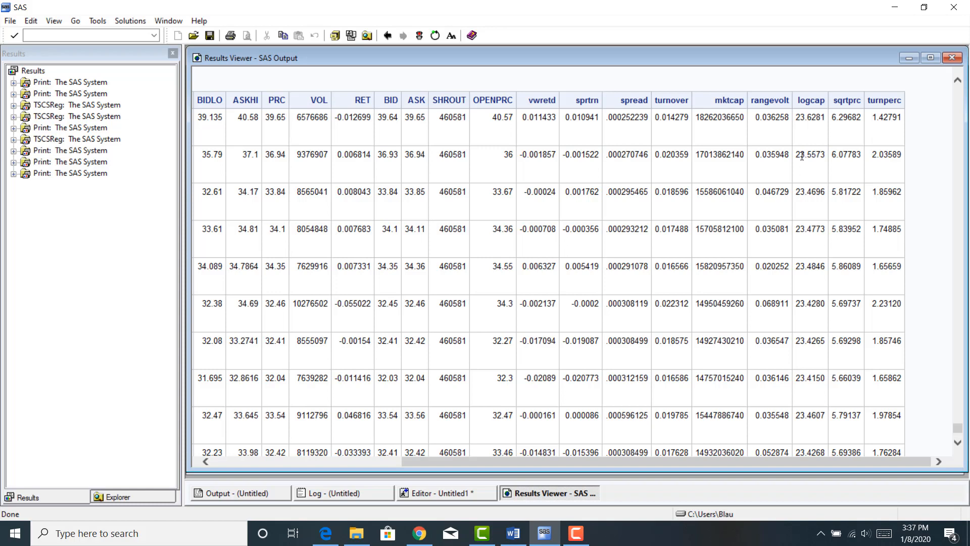
Step: Start a proc reg statement on data1 with plots=none below the print procedure in the program
{"action": "left_click", "coordinate": [466, 495]}
{"action": "left_click", "coordinate": [401, 312]}
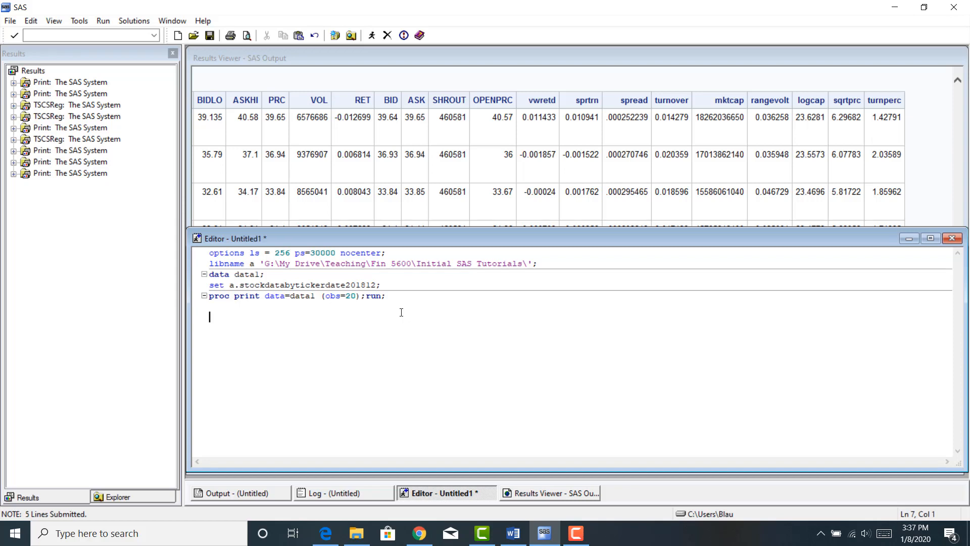
{"action": "type", "text": "proc "}
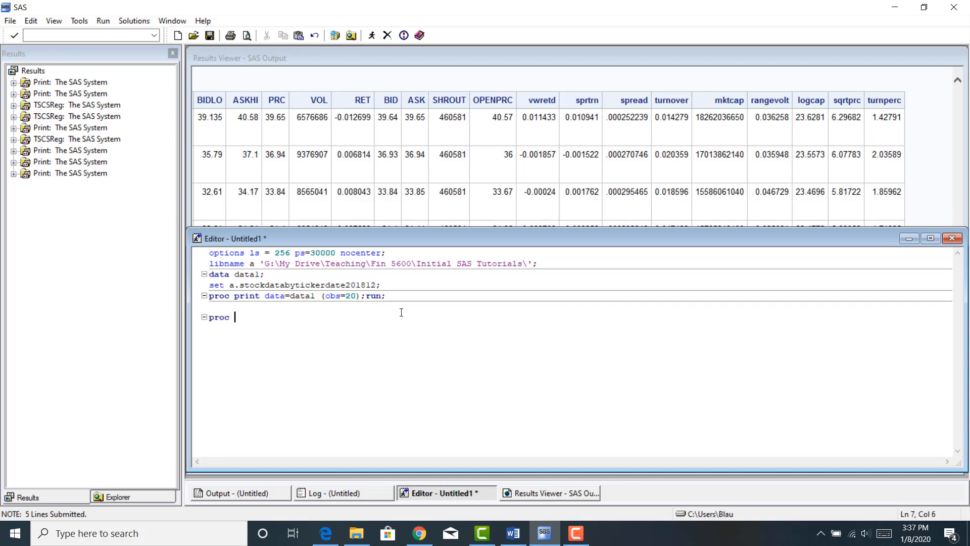
{"action": "type", "text": "reg data=datal plots=none;"}
{"action": "key", "text": "Return"}
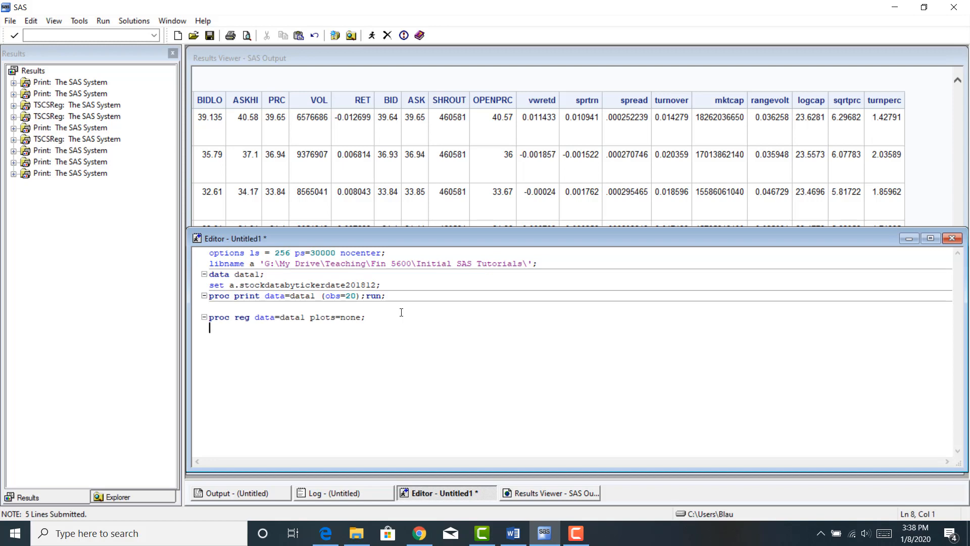
Step: Add the model statement regressing spread on turnperc, logcap, sqrtprc and rangevolt, and run only this regression
{"action": "type", "text": "model spread = turnperc "}
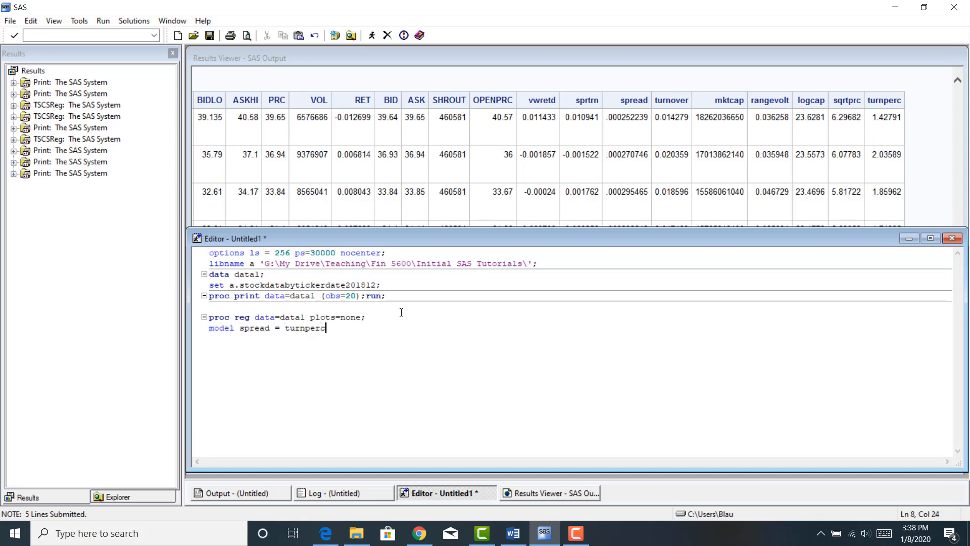
{"action": "type", "text": "logcap sqrtprc rangevolt;run;"}
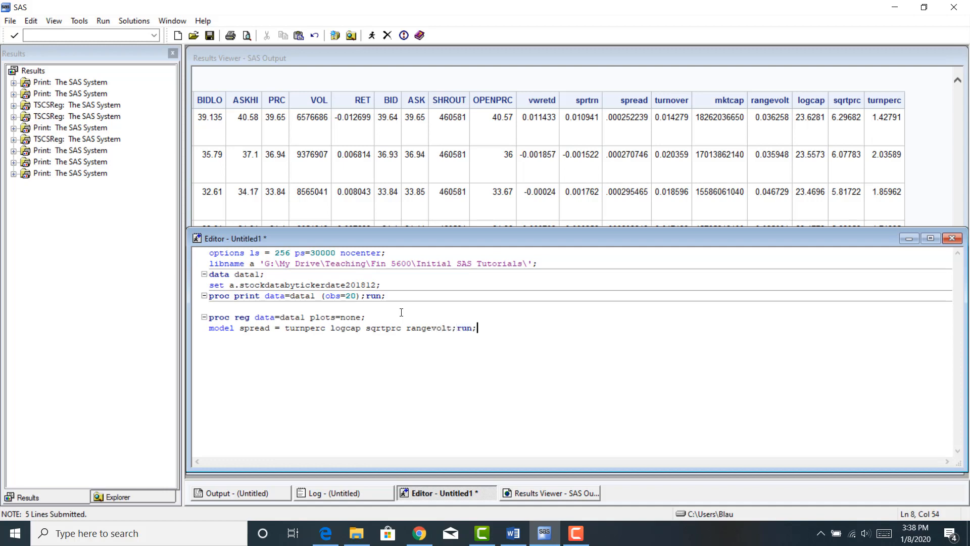
{"action": "key", "text": "Return"}
{"action": "left_click_drag", "start_coordinate": [477, 328], "coordinate": [203, 318]}
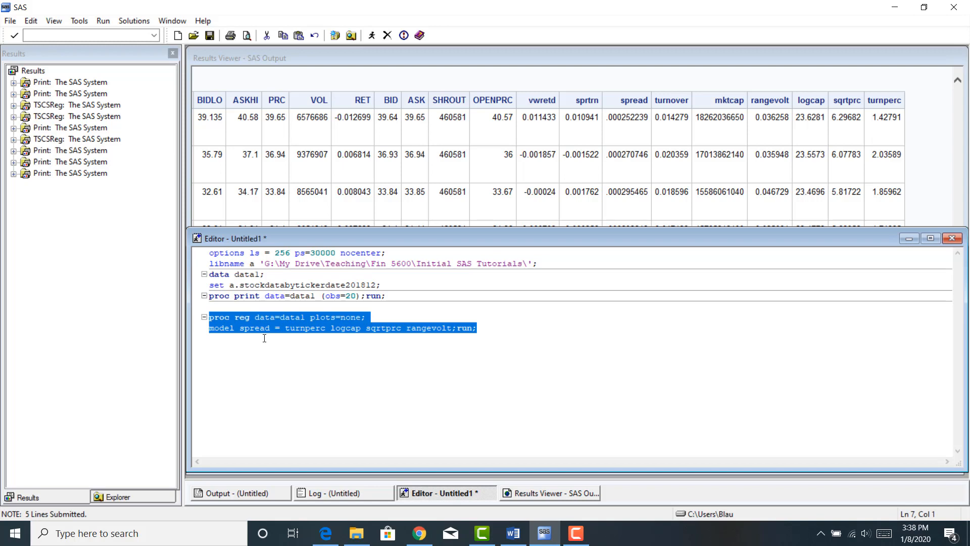
{"action": "left_click", "coordinate": [375, 38]}
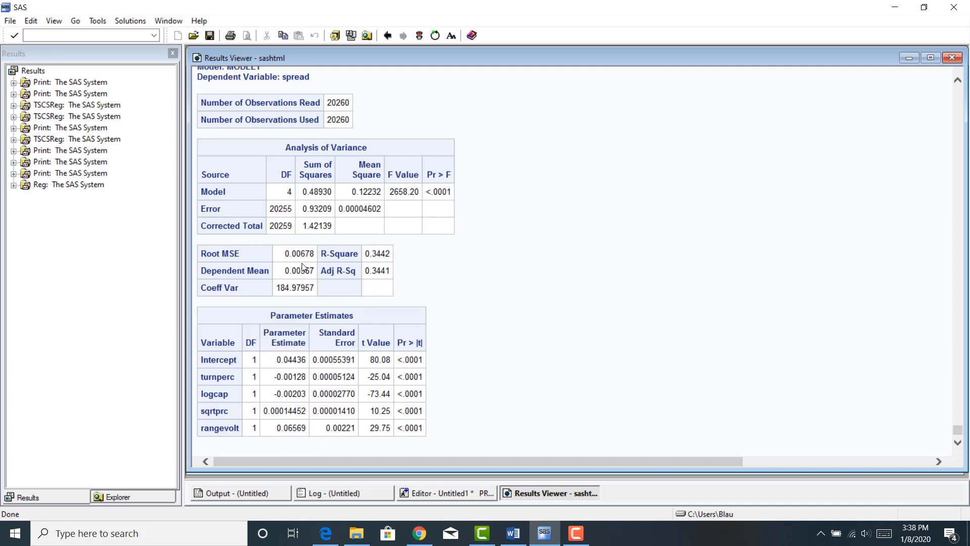
Step: Add the /white option to the regression's model statement and rerun the regression
{"action": "left_click", "coordinate": [451, 494]}
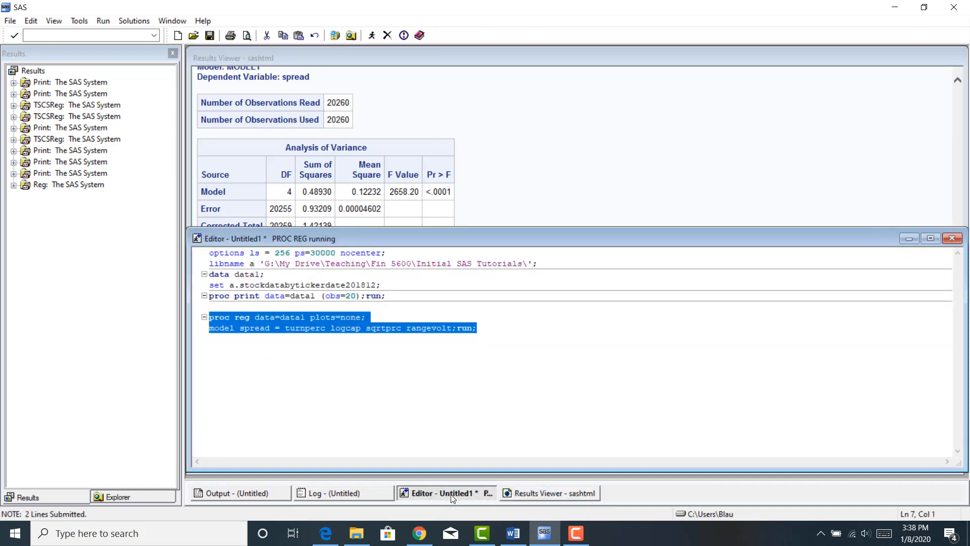
{"action": "left_click", "coordinate": [448, 343]}
{"action": "left_click", "coordinate": [451, 329]}
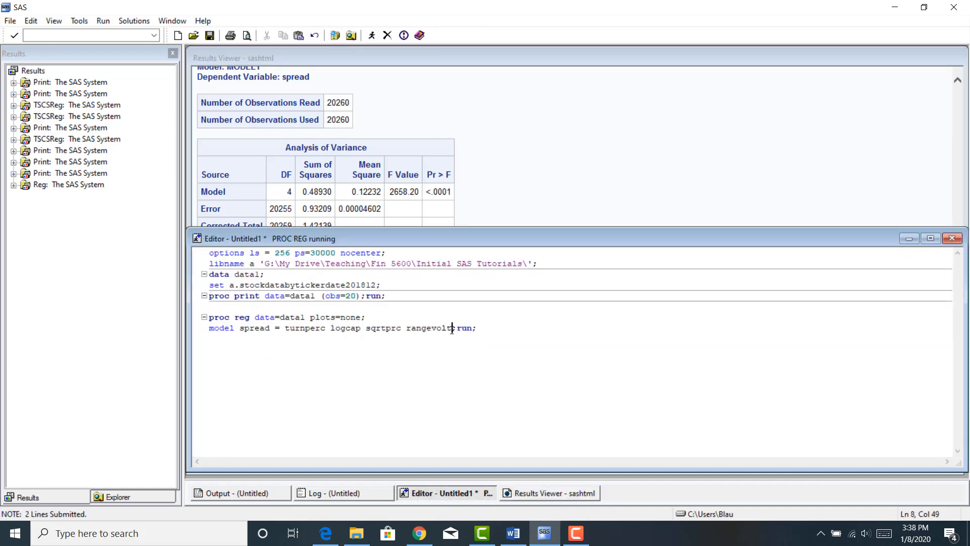
{"action": "type", "text": "/white"}
{"action": "left_click_drag", "start_coordinate": [508, 328], "coordinate": [209, 317]}
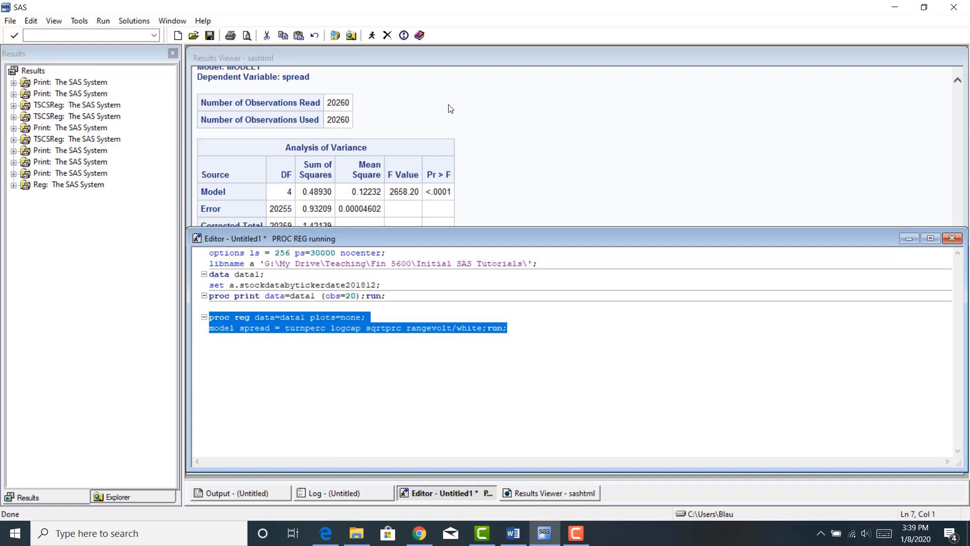
{"action": "left_click", "coordinate": [374, 36]}
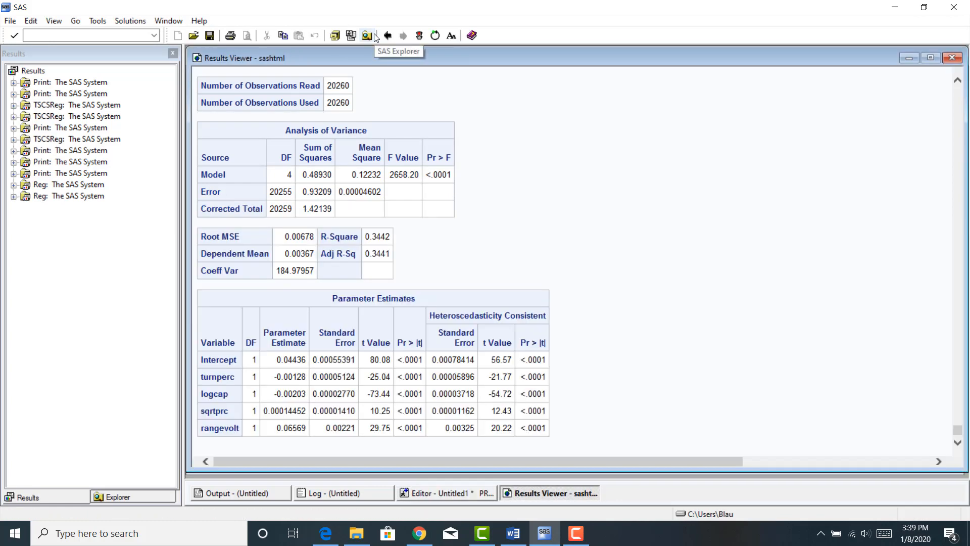
{"action": "left_click", "coordinate": [445, 497]}
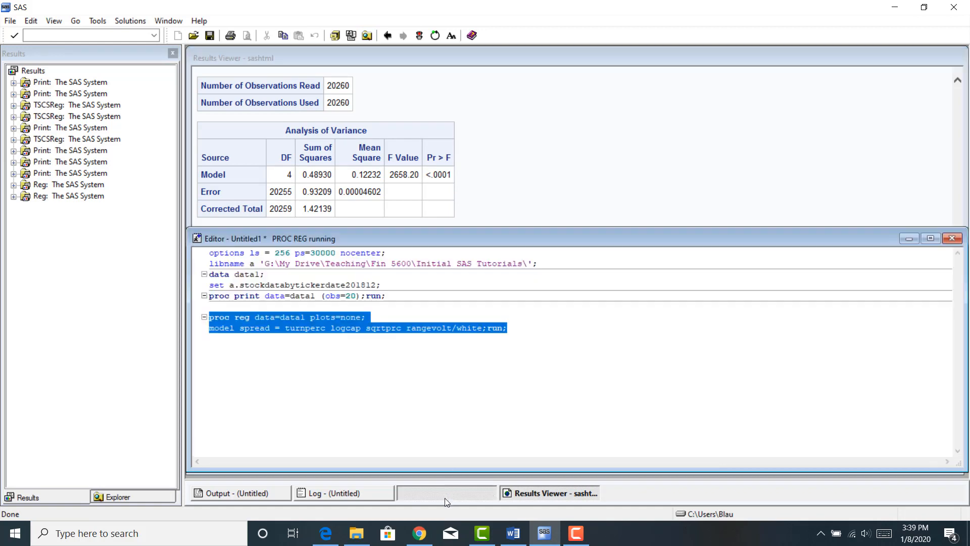
{"action": "left_click", "coordinate": [461, 328]}
{"action": "left_click_drag", "start_coordinate": [457, 328], "coordinate": [482, 331]}
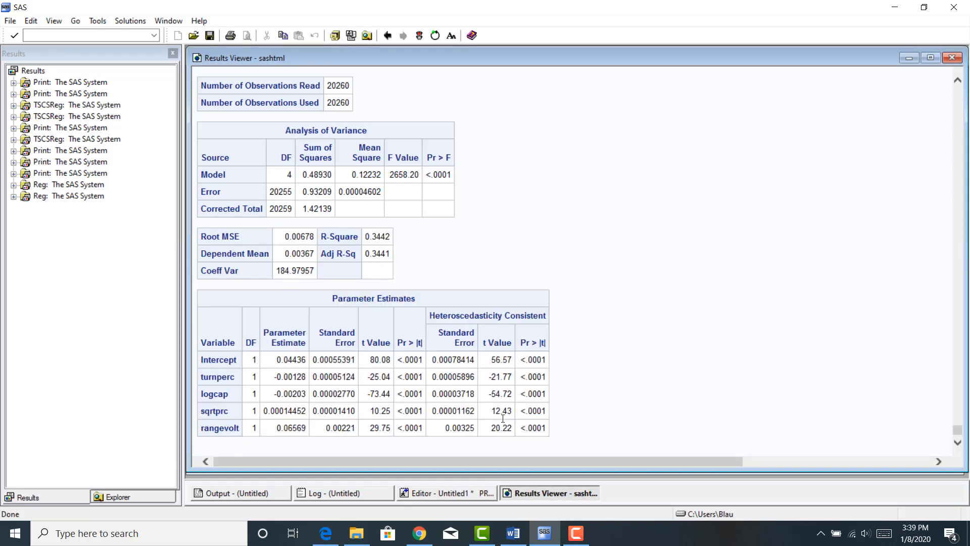
Step: Start a proc surveyreg on data1 below the regression, with a cluster ticker statement
{"action": "left_click", "coordinate": [453, 495]}
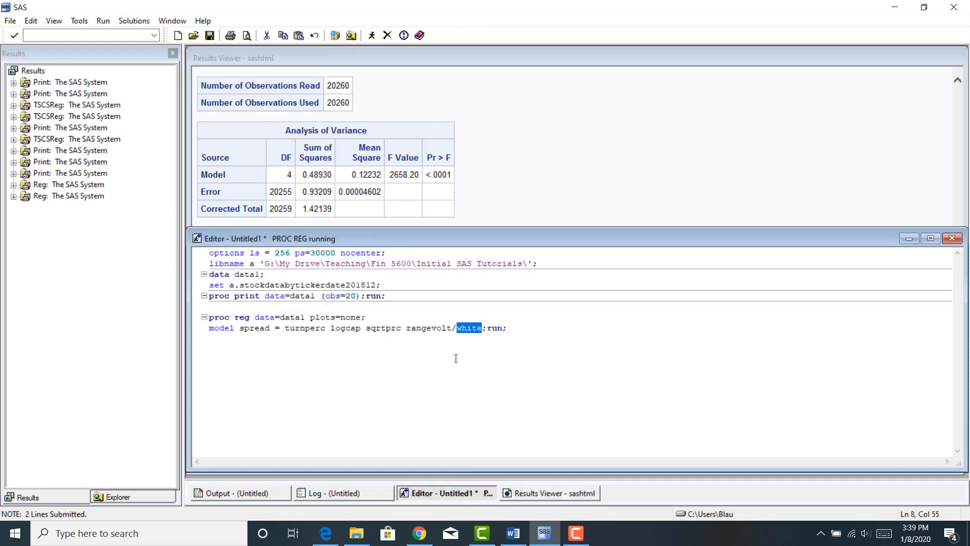
{"action": "left_click", "coordinate": [501, 331]}
{"action": "left_click", "coordinate": [517, 331]}
{"action": "key", "text": "Return"}
{"action": "key", "text": "Return"}
{"action": "type", "text": "proc"}
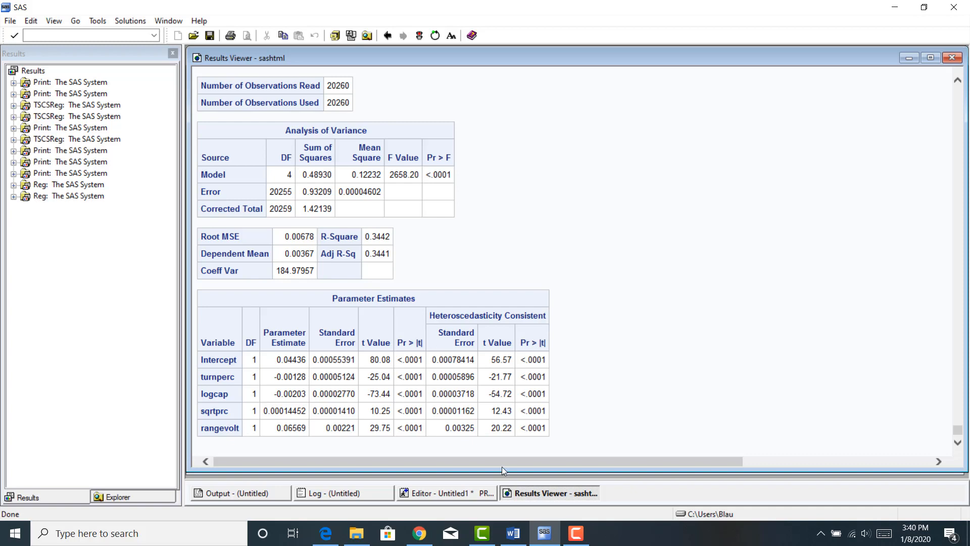
{"action": "left_click", "coordinate": [444, 493]}
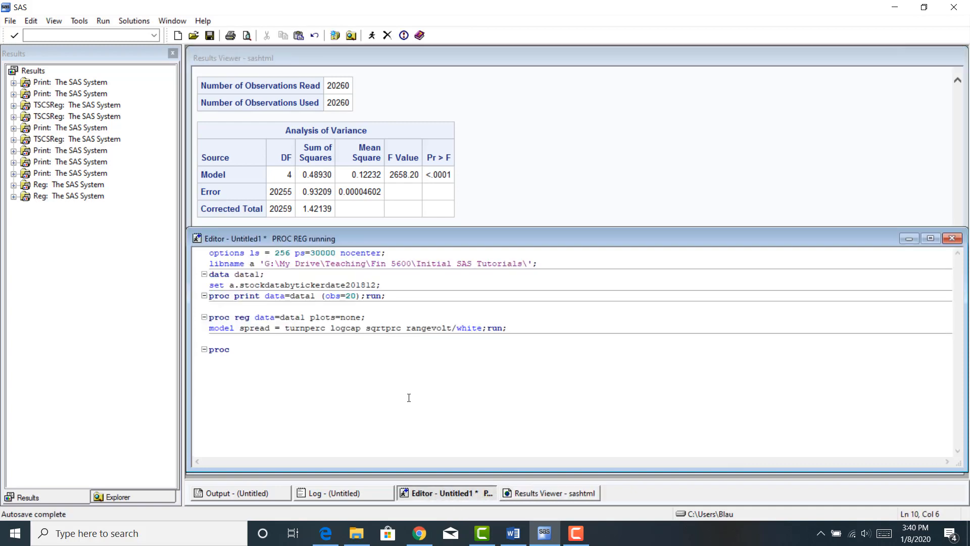
{"action": "type", "text": "surveyreg data=data1"}
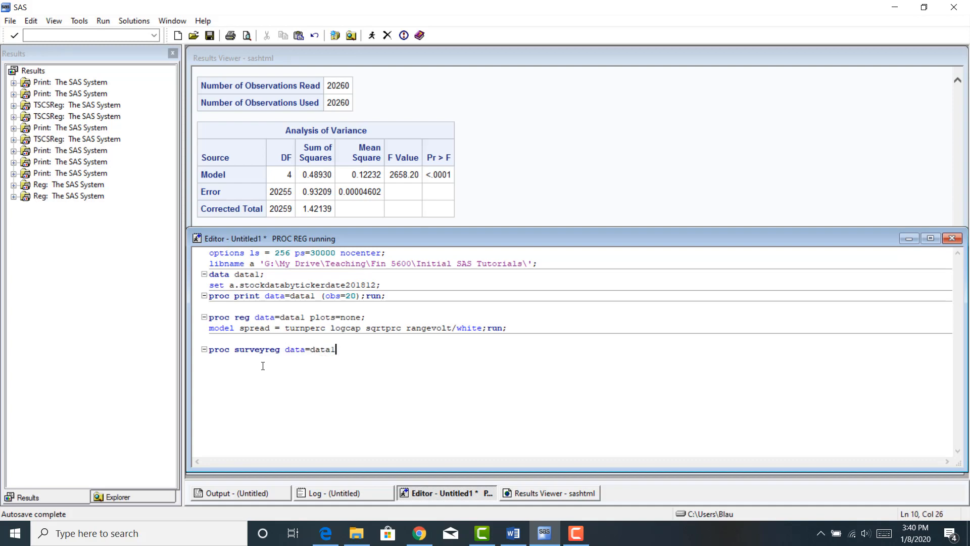
{"action": "type", "text": ";cluster ticker;"}
{"action": "key", "text": "Return"}
Step: Add a model statement to the surveyreg procedure by copying the spread equation and its options from the regression above
{"action": "type", "text": "mo"}
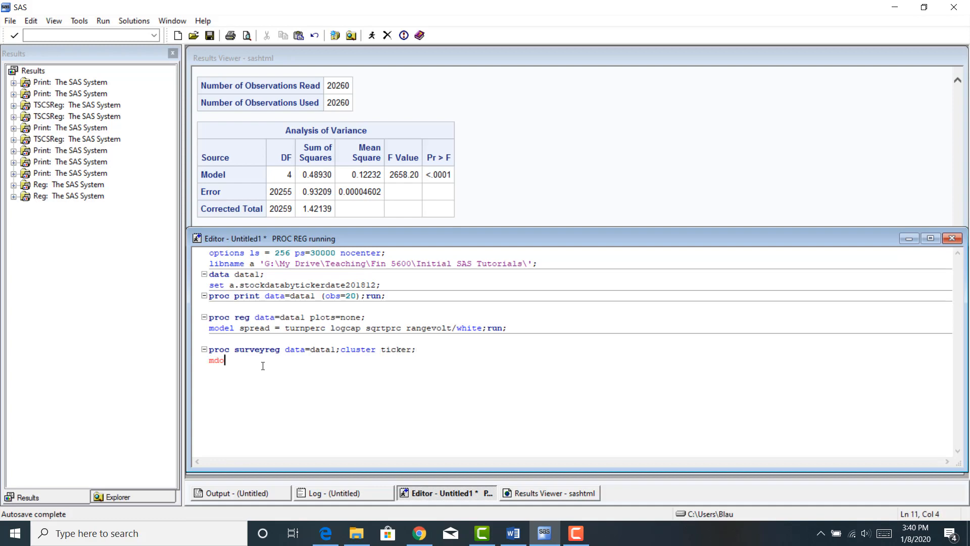
{"action": "key", "text": "BackSpace"}
{"action": "type", "text": "odel"}
{"action": "left_click_drag", "start_coordinate": [507, 328], "coordinate": [242, 328]}
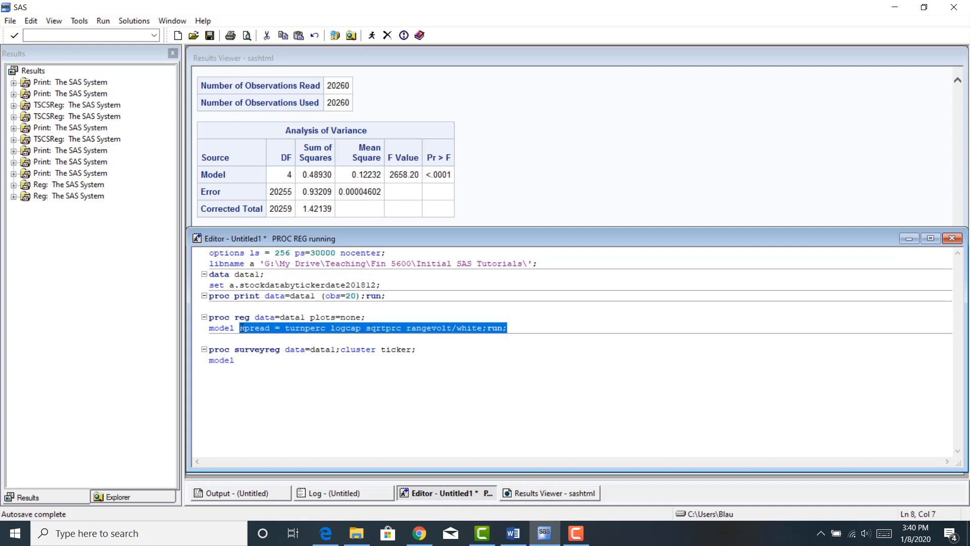
{"action": "left_click", "coordinate": [241, 360]}
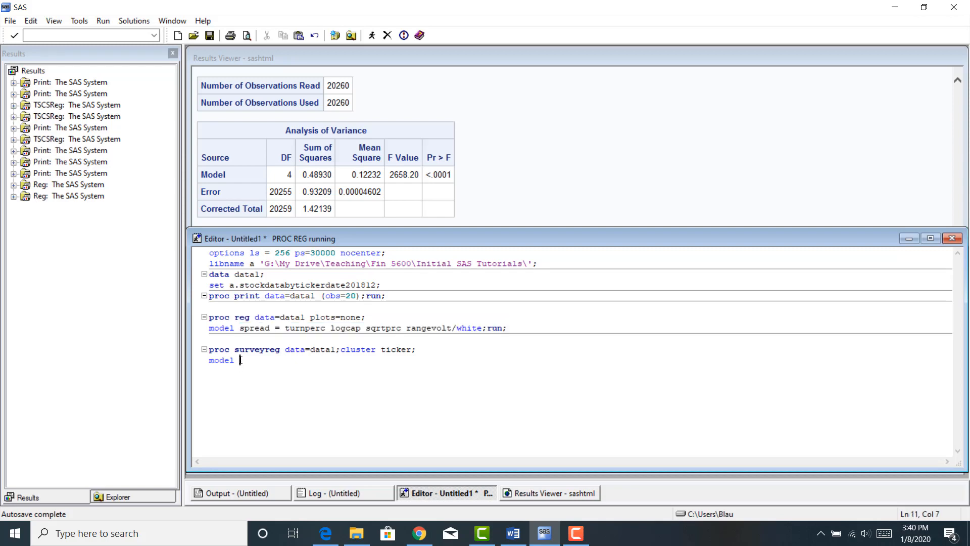
{"action": "type", "text": "spread = turnperc logcap sqrtprc rangevolt/white;run;"}
Step: Replace the white option in the surveyreg model with solution, close it with run; and run the surveyreg procedure
{"action": "key", "text": "BackSpace"}
{"action": "key", "text": "BackSpace"}
{"action": "key", "text": "BackSpace"}
{"action": "key", "text": "BackSpace"}
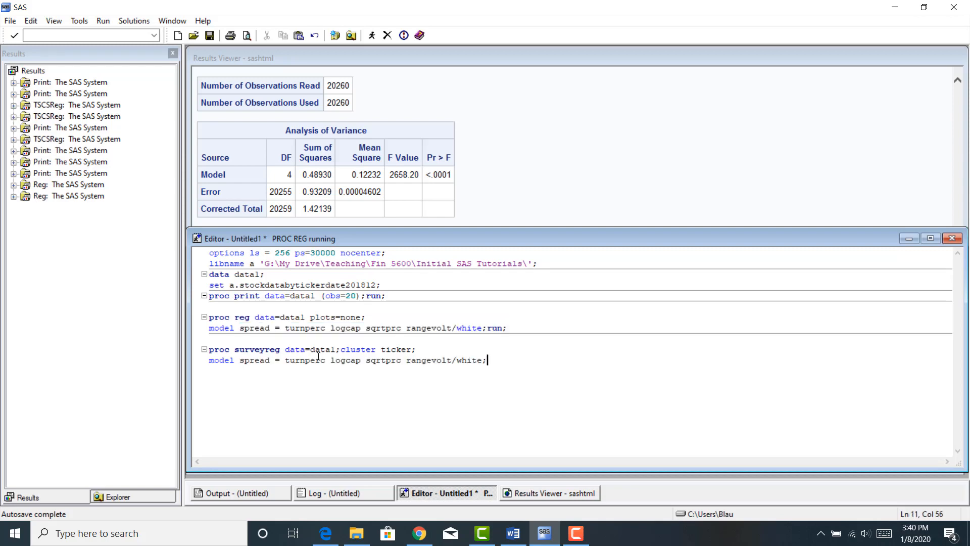
{"action": "key", "text": "BackSpace"}
{"action": "key", "text": "BackSpace"}
{"action": "key", "text": "BackSpace"}
{"action": "key", "text": "BackSpace"}
{"action": "key", "text": "BackSpace"}
{"action": "key", "text": "BackSpace"}
{"action": "type", "text": "solution;run;"}
{"action": "key", "text": "Return"}
{"action": "left_click_drag", "start_coordinate": [534, 363], "coordinate": [207, 350]}
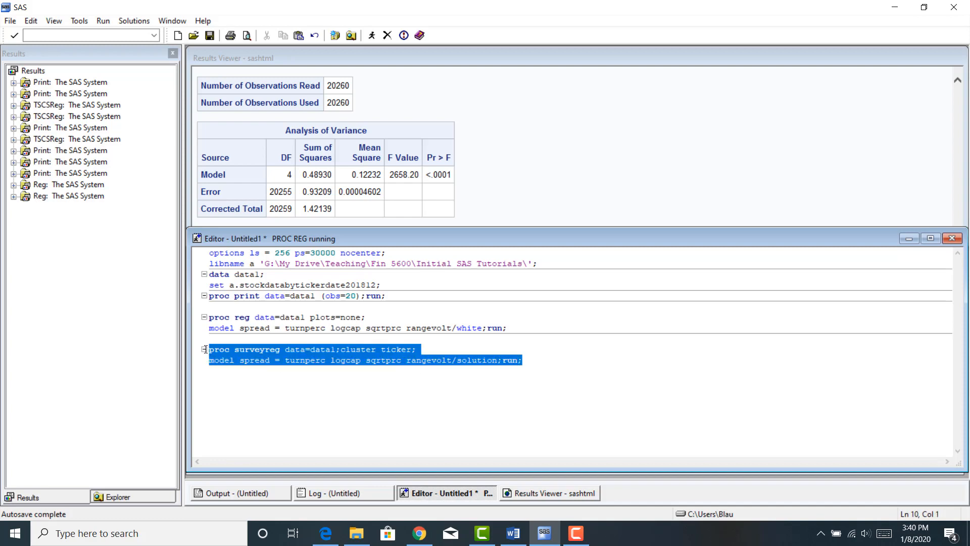
{"action": "left_click", "coordinate": [371, 36]}
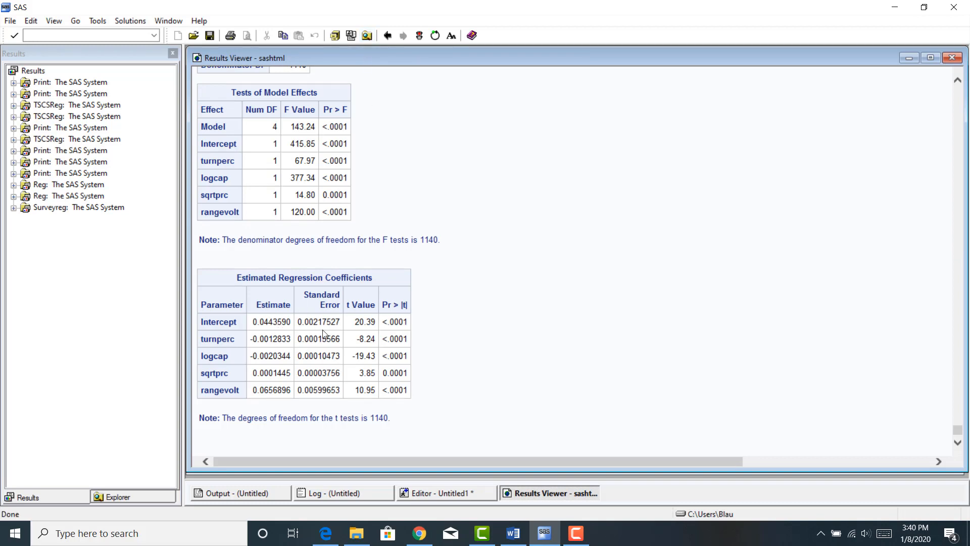
Step: Add date after ticker in the surveyreg cluster statement and rerun the procedure
{"action": "left_click", "coordinate": [448, 496]}
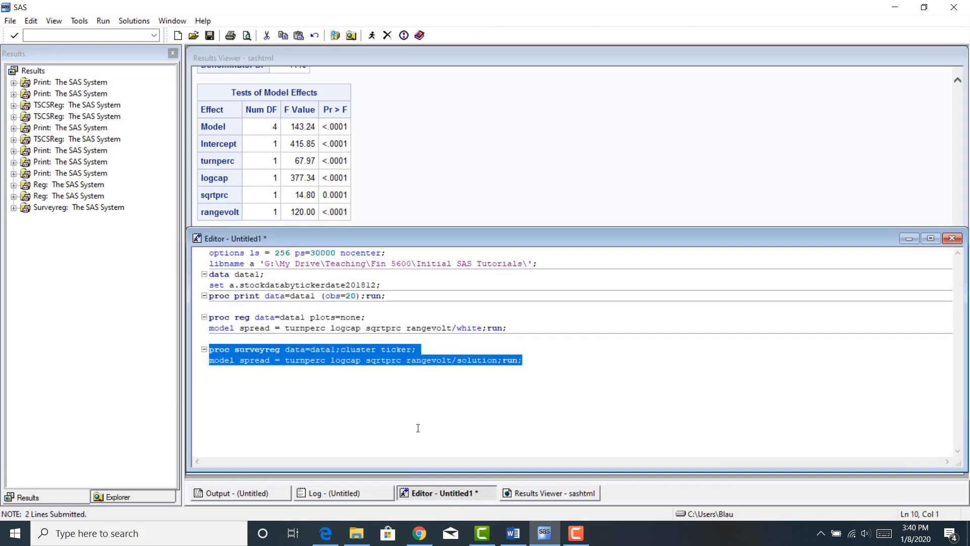
{"action": "left_click", "coordinate": [448, 383]}
{"action": "left_click", "coordinate": [412, 349]}
{"action": "type", "text": "date;"}
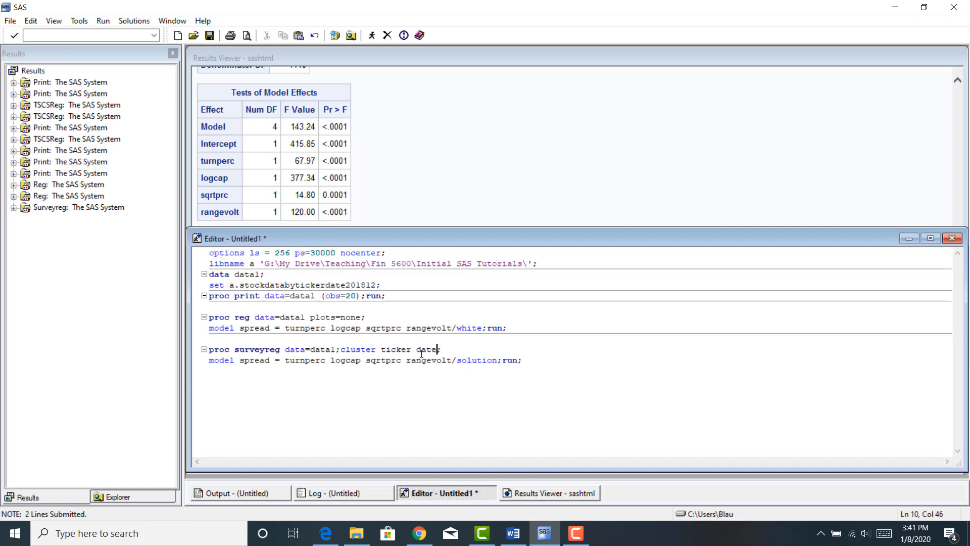
{"action": "left_click_drag", "start_coordinate": [530, 367], "coordinate": [209, 349]}
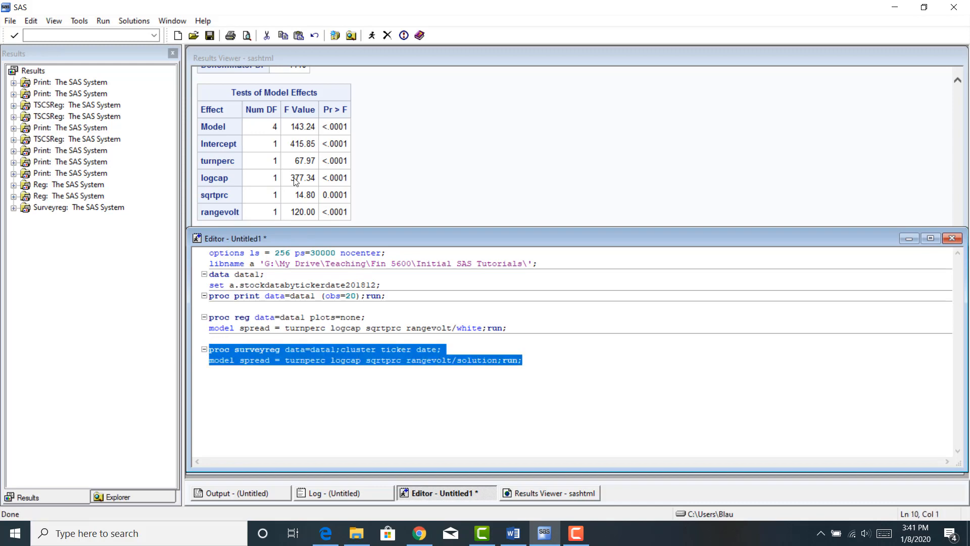
{"action": "left_click", "coordinate": [375, 39]}
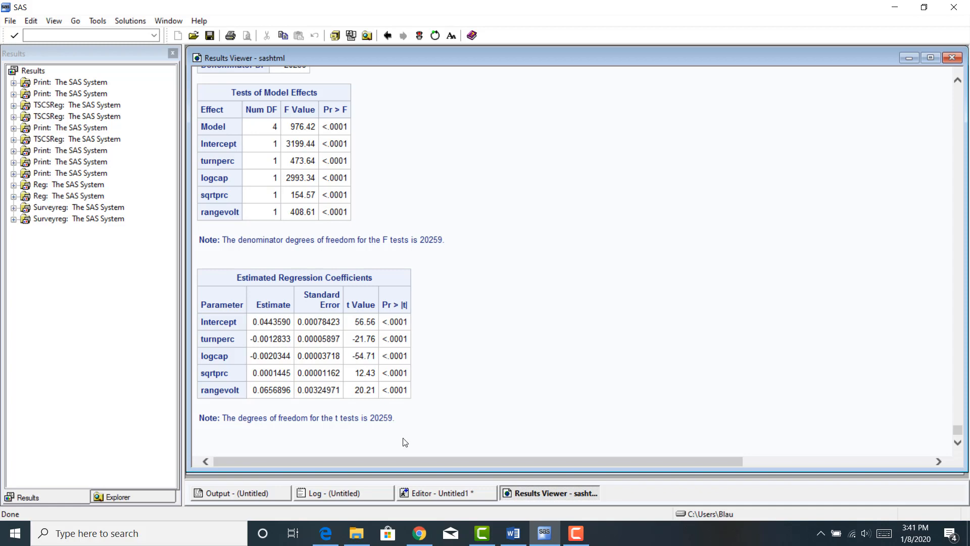
Step: Start a proc tscsreg on data1 below the surveyreg procedure, with an id ticker date statement
{"action": "left_click", "coordinate": [444, 493]}
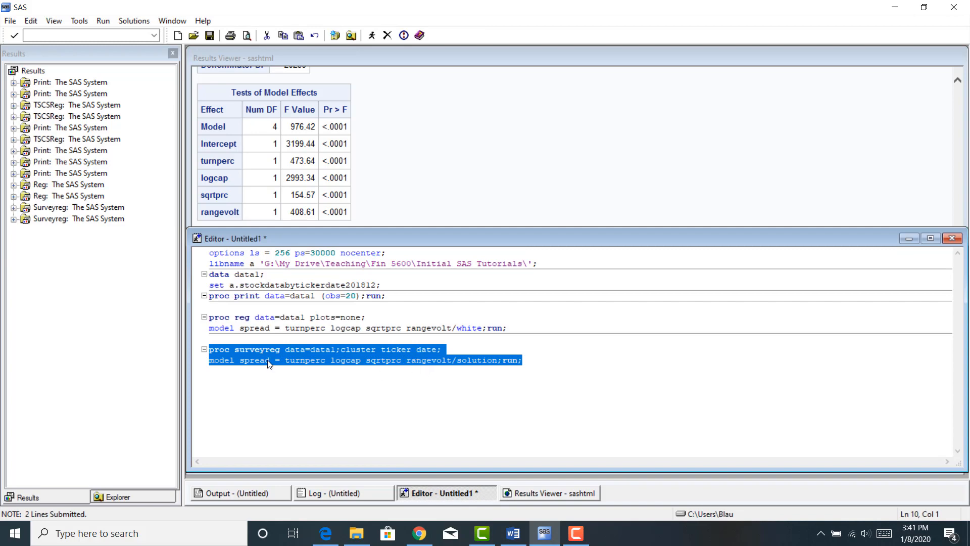
{"action": "left_click", "coordinate": [545, 367]}
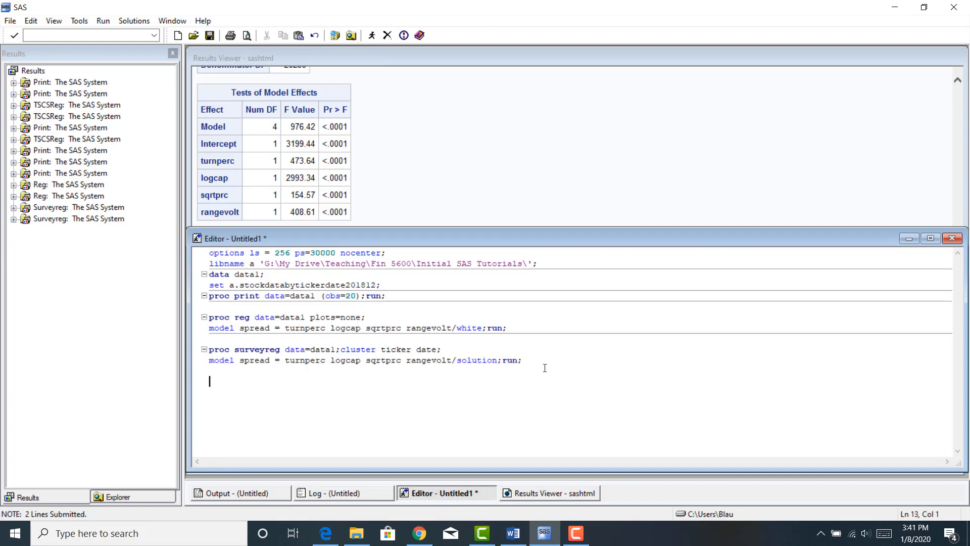
{"action": "key", "text": "Return"}
{"action": "type", "text": "proc "}
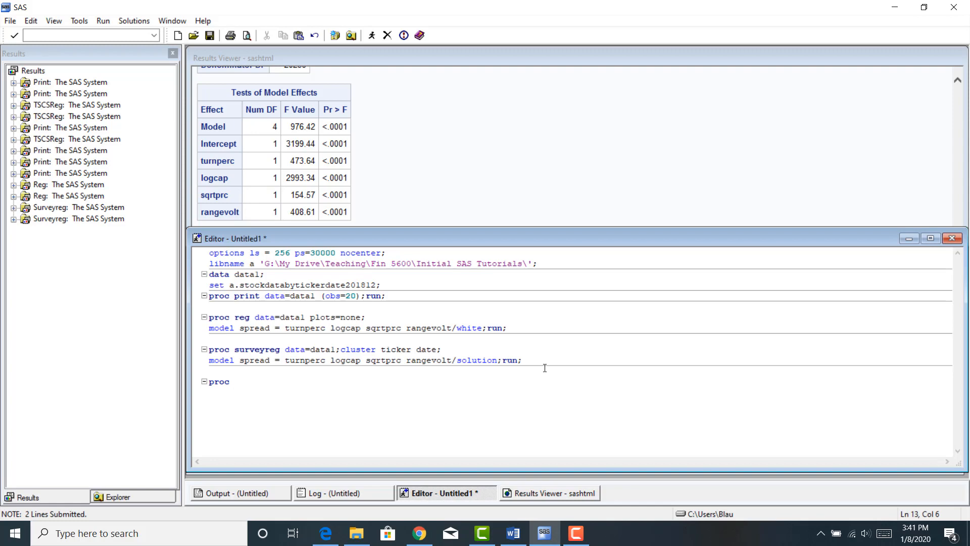
{"action": "type", "text": "tscsreg"}
{"action": "left_click_drag", "start_coordinate": [234, 381], "coordinate": [256, 382]}
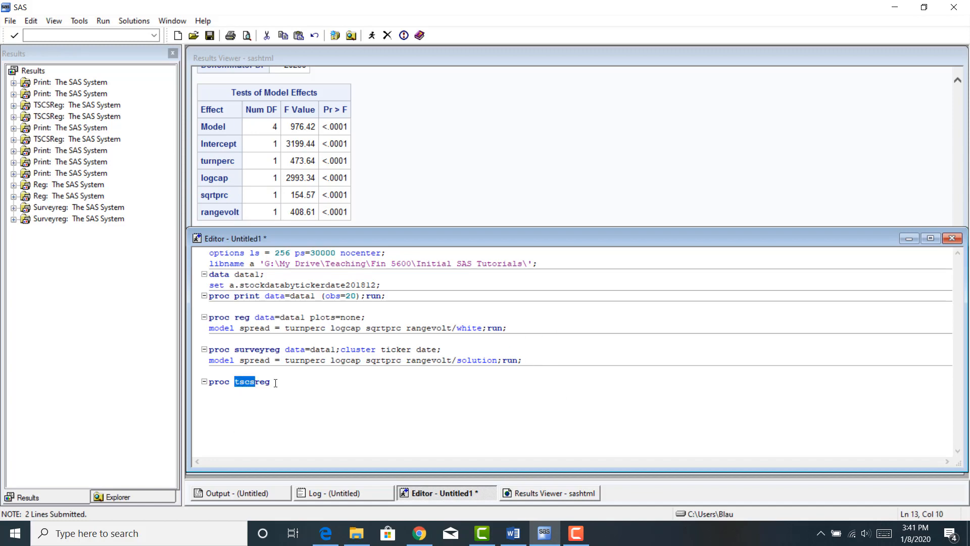
{"action": "left_click", "coordinate": [276, 382]}
{"action": "type", "text": "data="}
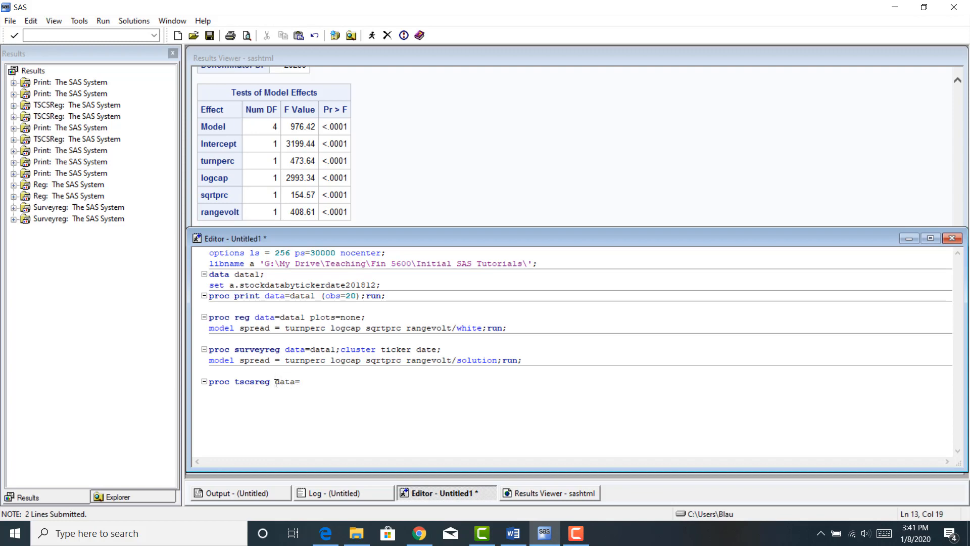
{"action": "type", "text": "datal;"}
{"action": "key", "text": "Return"}
{"action": "type", "text": "id ticker date;"}
{"action": "key", "text": "Return"}
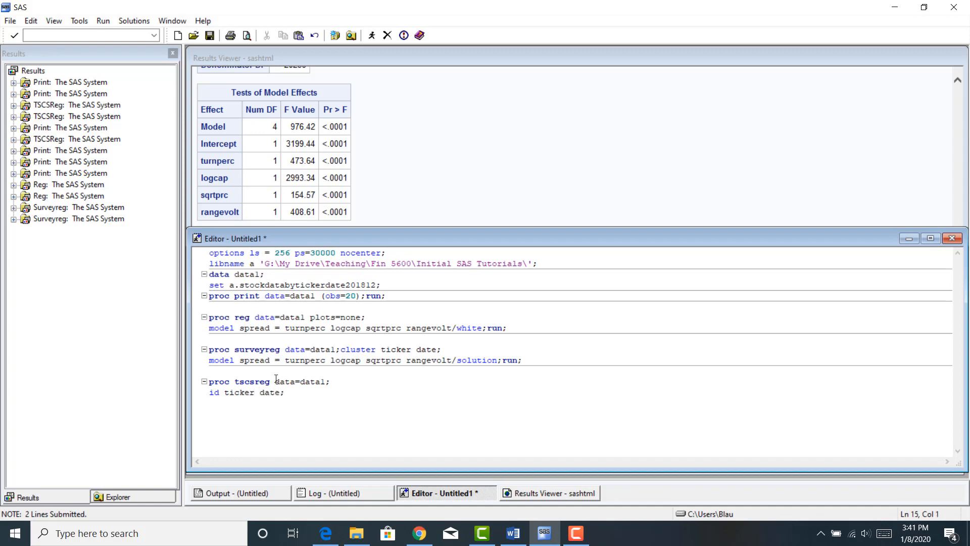
Step: Insert a proc sort on data1 by ticker date directly above the tscsreg procedure
{"action": "left_click", "coordinate": [244, 370]}
{"action": "key", "text": "Return"}
{"action": "type", "text": "proc s"}
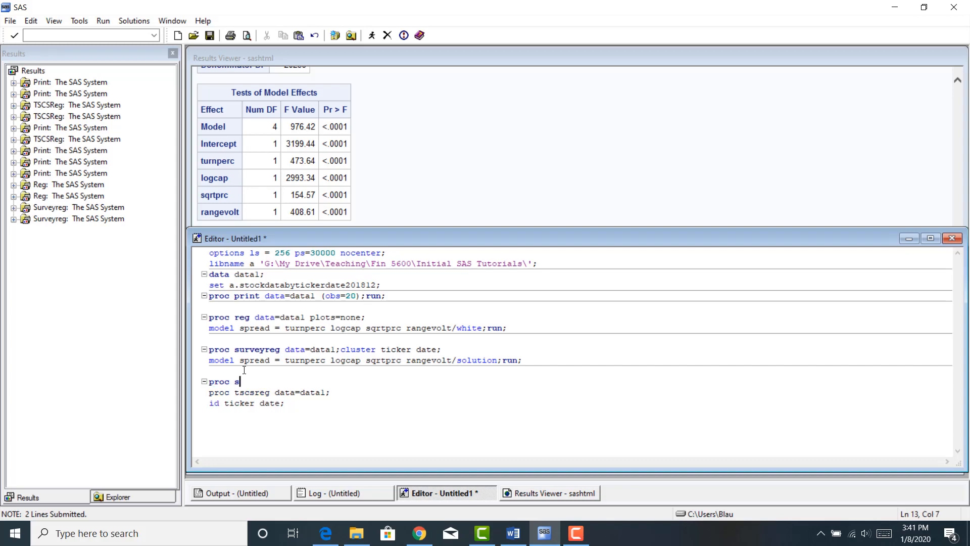
{"action": "type", "text": "ort data=datal;"}
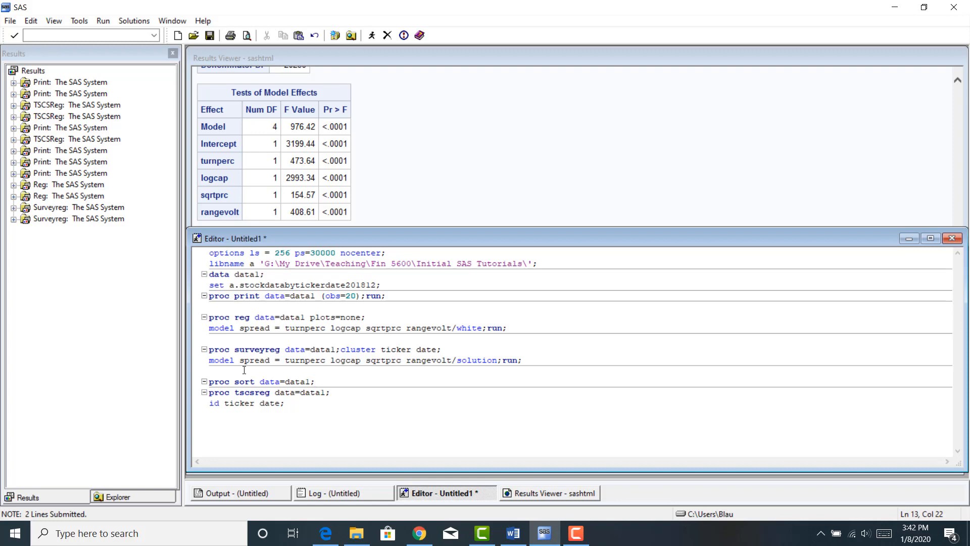
{"action": "type", "text": "by ticker date;"}
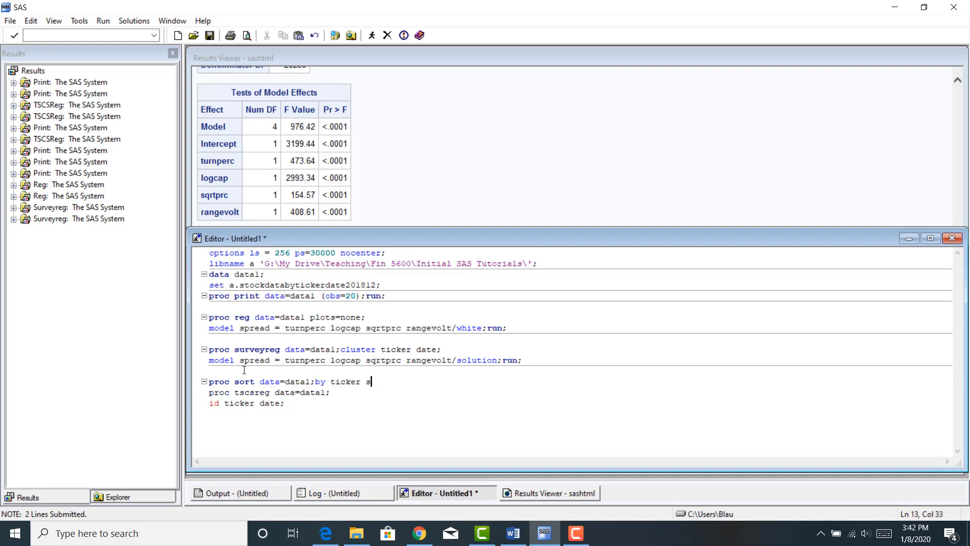
Step: Add a model statement to the tscsreg procedure: spread = turnperc logcap sqrtprc rangevolt/white, closed with run;
{"action": "left_click", "coordinate": [291, 402]}
{"action": "key", "text": "Return"}
{"action": "type", "text": "model spread ="}
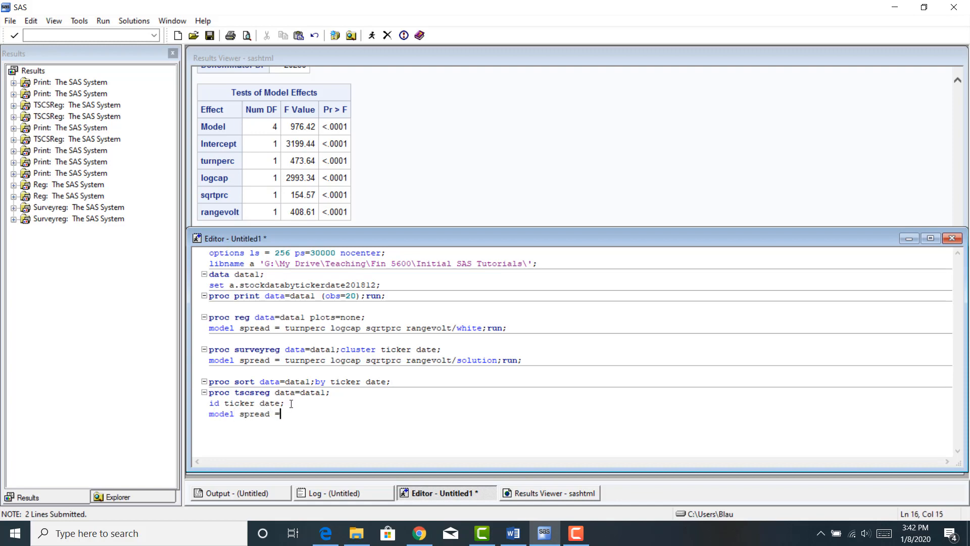
{"action": "type", "text": "spread = turnperc logcap sqrtprc rangevolt/white;run;"}
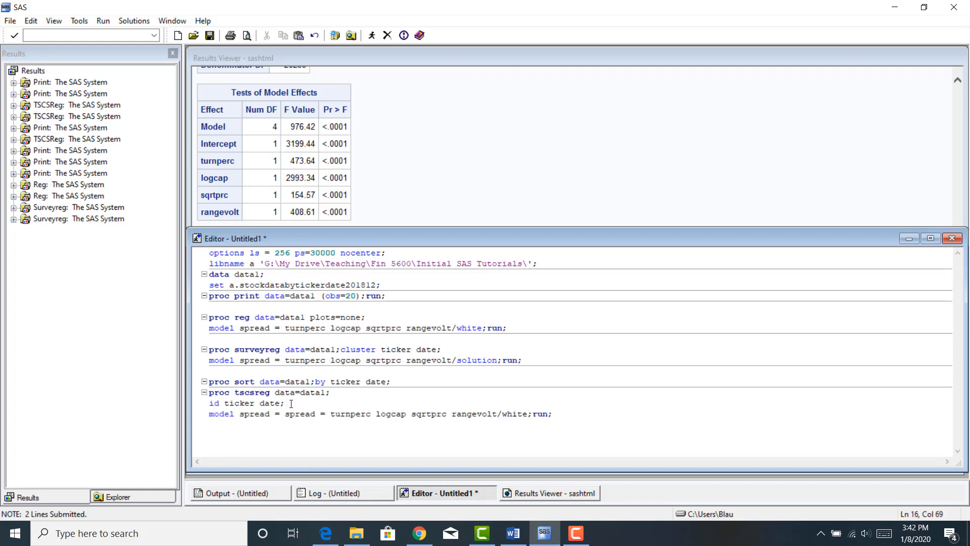
{"action": "left_click_drag", "start_coordinate": [286, 413], "coordinate": [240, 413]}
{"action": "key", "text": "Delete"}
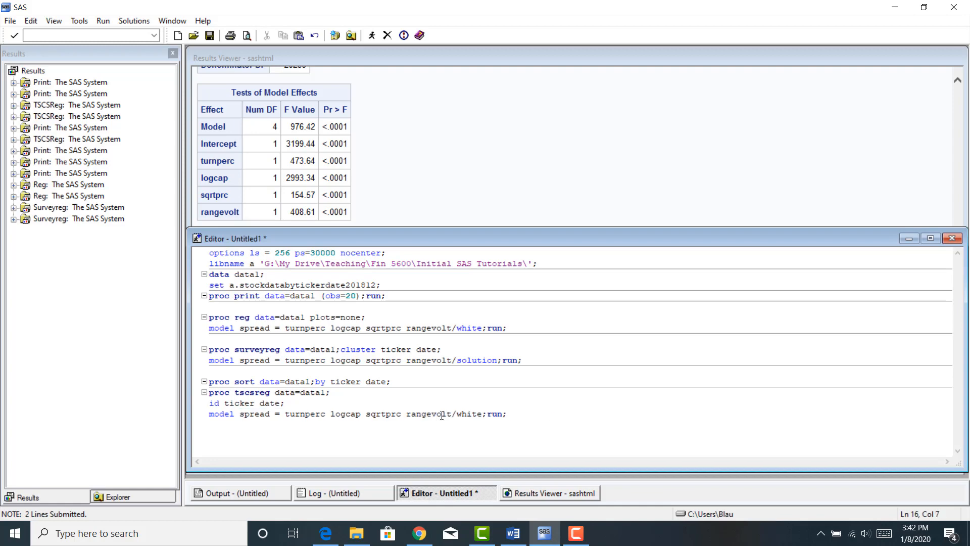
Step: Replace the white option in the tscsreg model with fixone and run the tscsreg procedure
{"action": "mouse_move", "coordinate": [477, 415]}
{"action": "left_mouse_down"}
{"action": "mouse_move", "coordinate": [489, 415]}
{"action": "mouse_move", "coordinate": [460, 417]}
{"action": "left_mouse_up"}
{"action": "left_click", "coordinate": [477, 415]}
{"action": "type", "text": "fix"}
{"action": "type", "text": "one"}
{"action": "left_click_drag", "start_coordinate": [488, 414], "coordinate": [457, 414]}
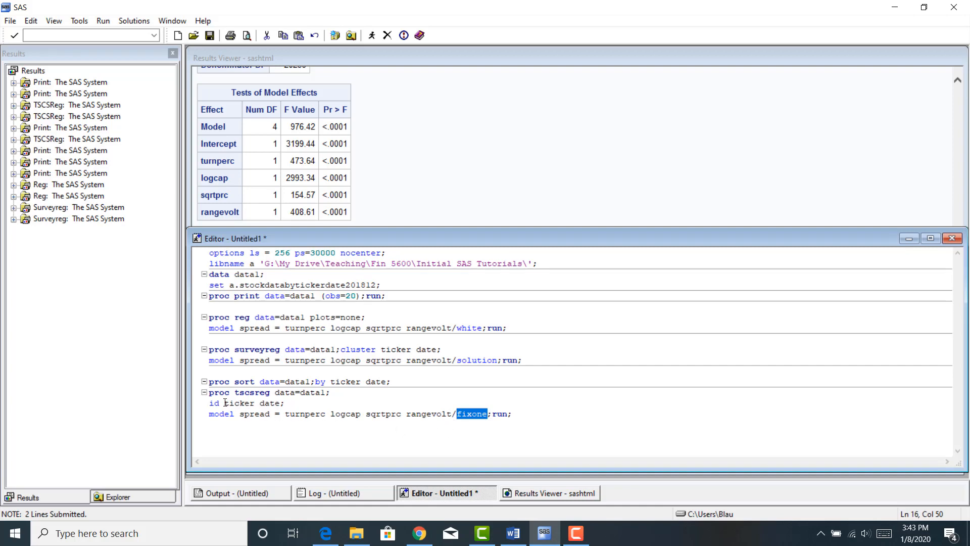
{"action": "left_click_drag", "start_coordinate": [225, 403], "coordinate": [255, 403]}
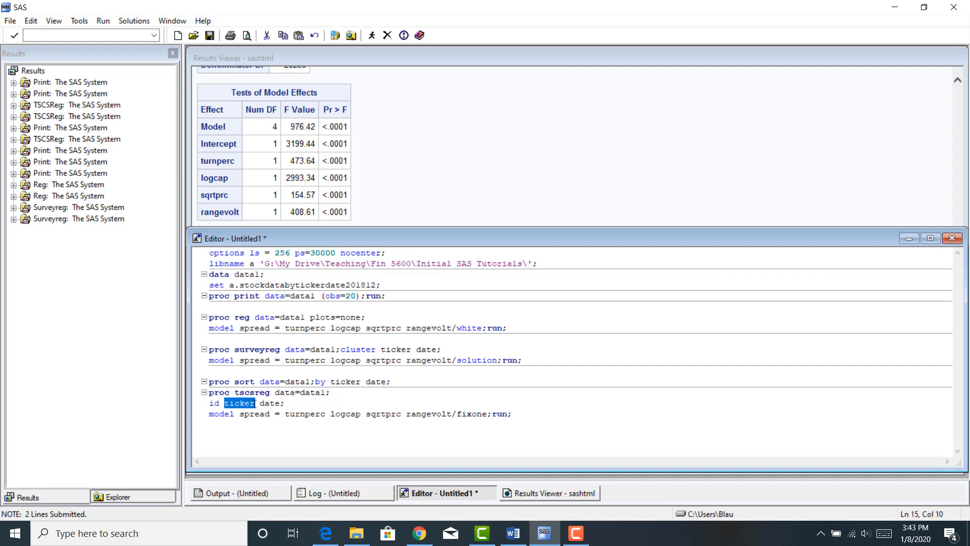
{"action": "left_click_drag", "start_coordinate": [564, 414], "coordinate": [204, 395]}
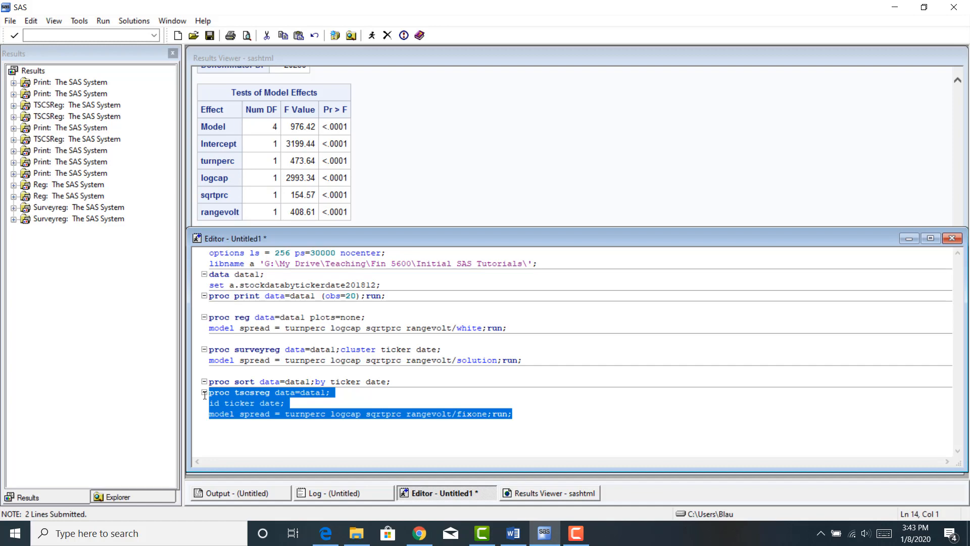
{"action": "left_click", "coordinate": [373, 35]}
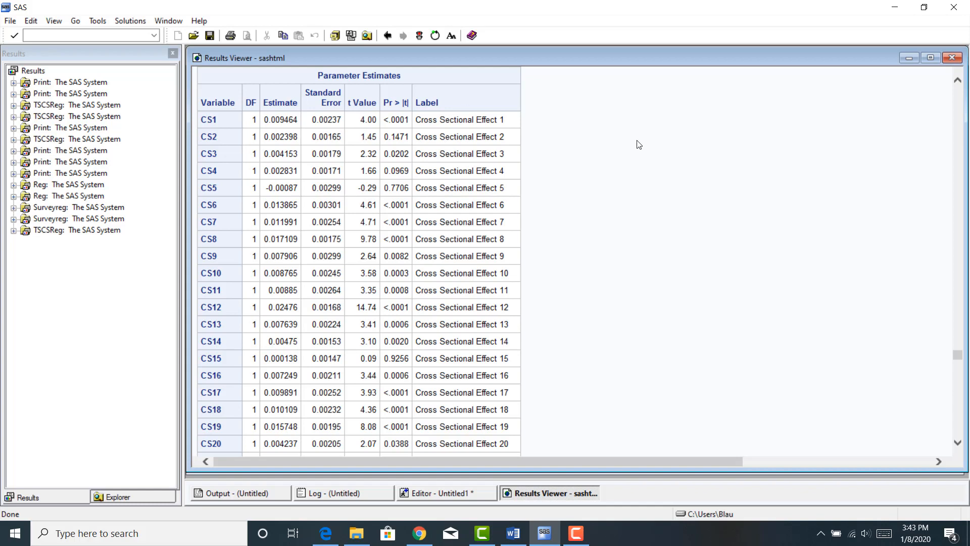
Step: Examine the intercept, turnperc, logcap, sqrtprc and rangevolt estimates at the end of the one-way fixed effects output
{"action": "left_click_drag", "start_coordinate": [961, 360], "coordinate": [964, 434]}
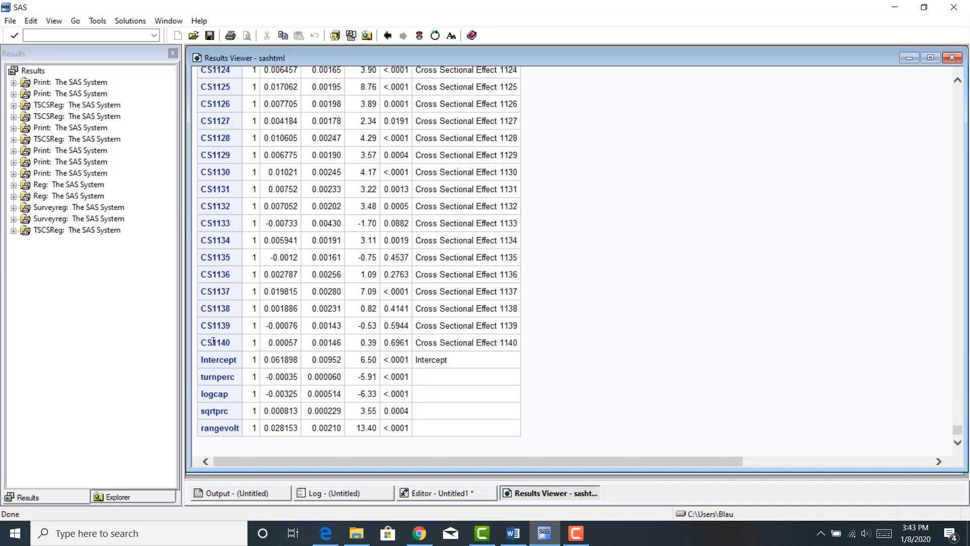
{"action": "left_click_drag", "start_coordinate": [201, 356], "coordinate": [451, 429]}
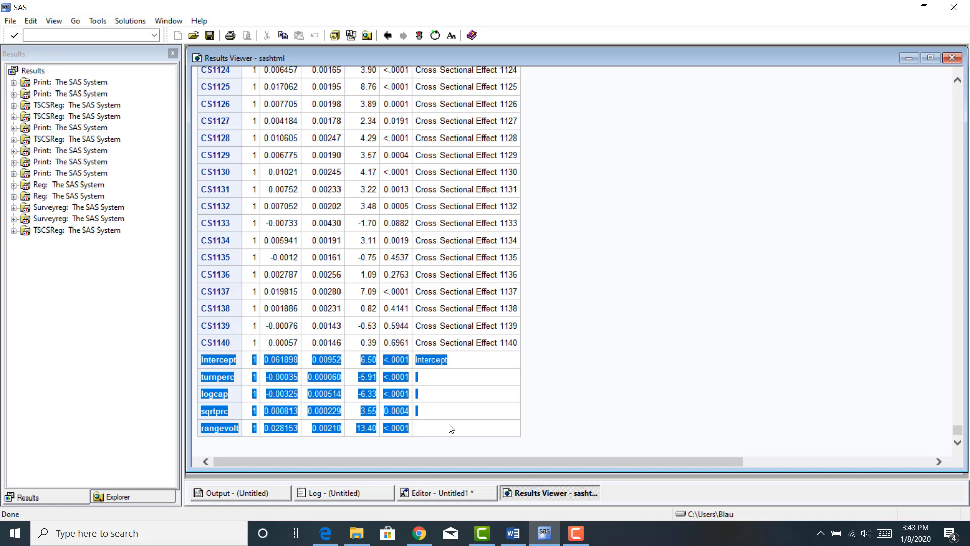
{"action": "left_click", "coordinate": [343, 450]}
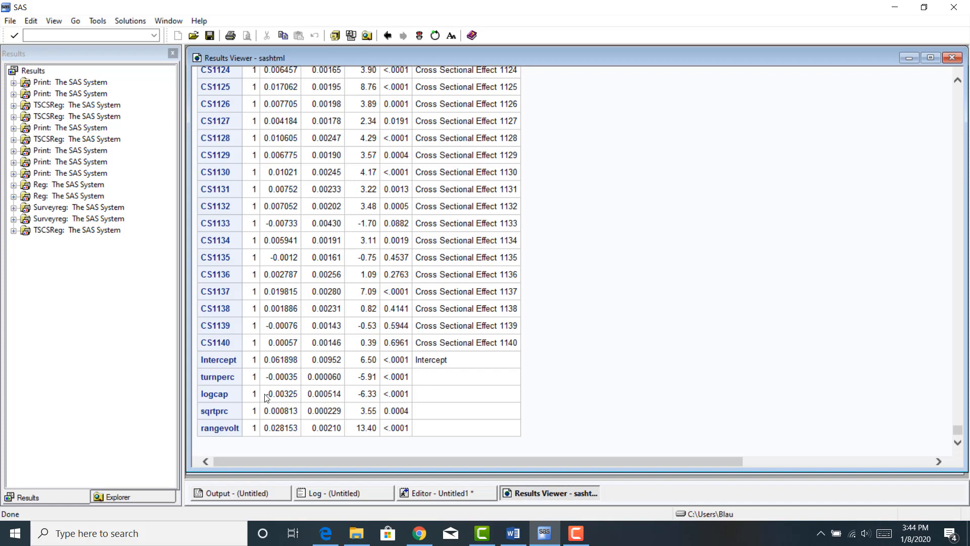
{"action": "left_click_drag", "start_coordinate": [265, 394], "coordinate": [299, 395]}
{"action": "left_click", "coordinate": [291, 411]}
{"action": "left_click", "coordinate": [426, 496]}
Step: Review the one-way output's model description, fit statistics and F test for no fixed effects, after the surveyreg results
{"action": "scroll", "coordinate": [960, 143], "scroll_direction": "up", "scroll_amount": 20}
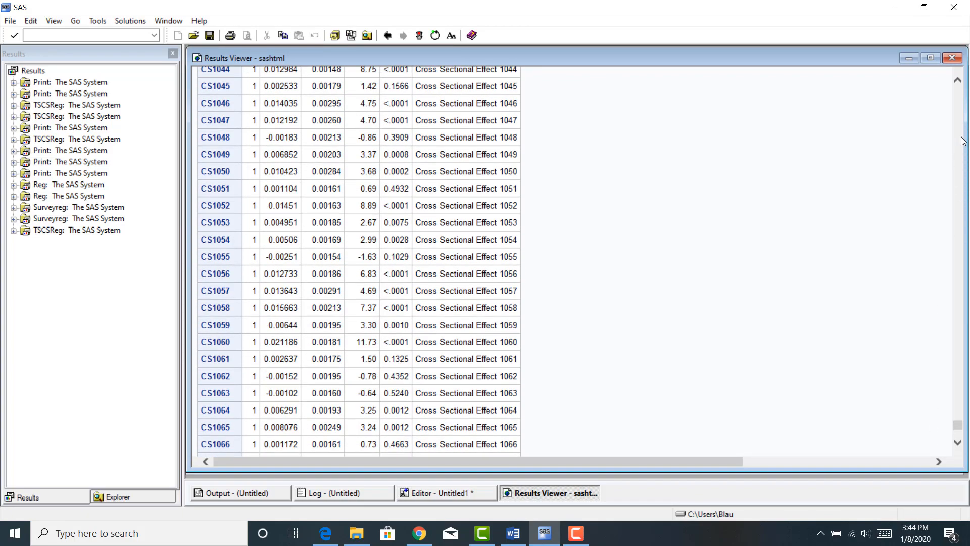
{"action": "scroll", "coordinate": [962, 141], "scroll_direction": "up", "scroll_amount": 20}
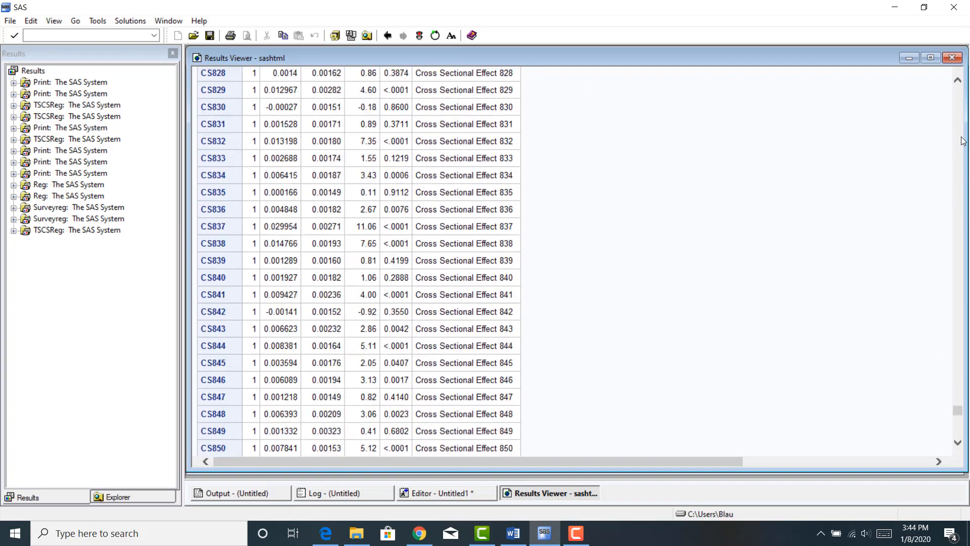
{"action": "scroll", "coordinate": [962, 141], "scroll_direction": "up", "scroll_amount": 20}
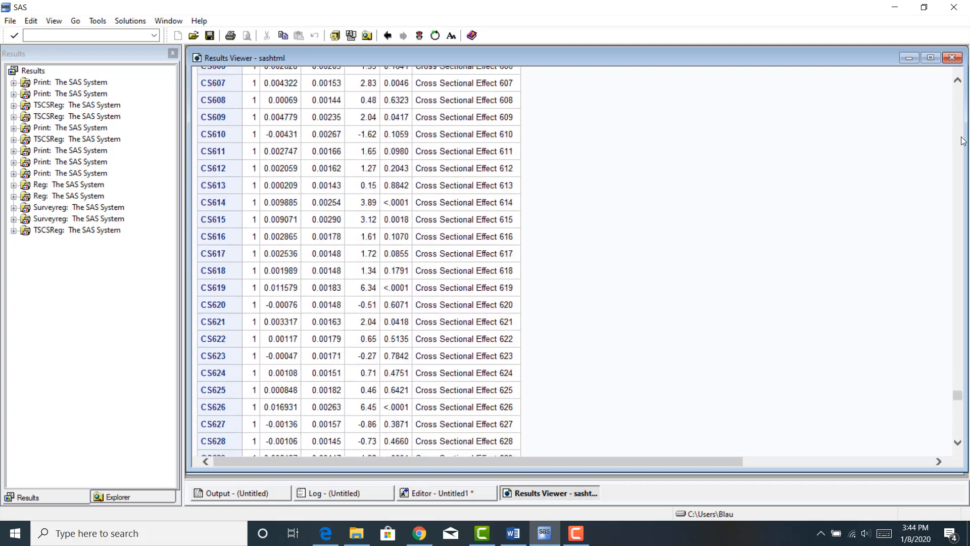
{"action": "scroll", "coordinate": [962, 142], "scroll_direction": "up", "scroll_amount": 20}
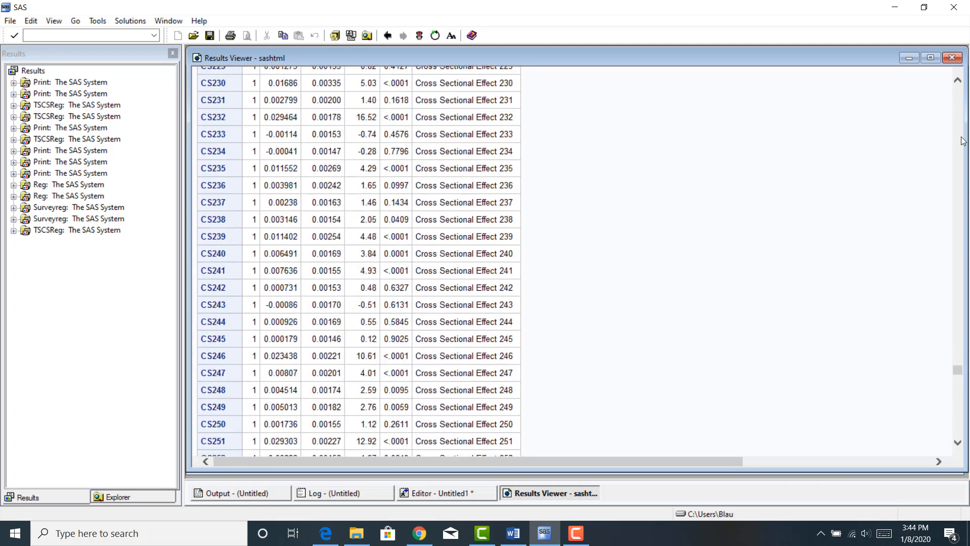
{"action": "scroll", "coordinate": [963, 141], "scroll_direction": "up", "scroll_amount": 5}
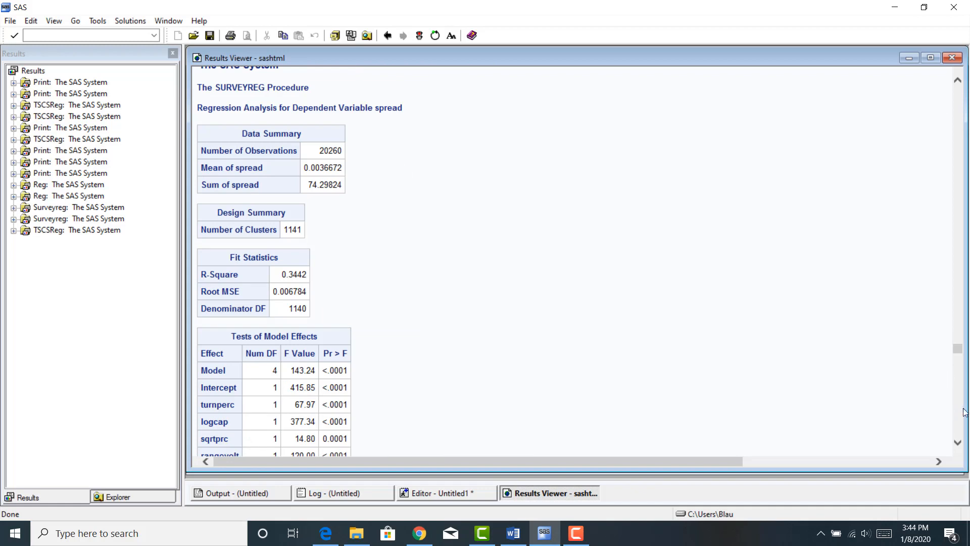
{"action": "scroll", "coordinate": [960, 410], "scroll_direction": "down", "scroll_amount": 15}
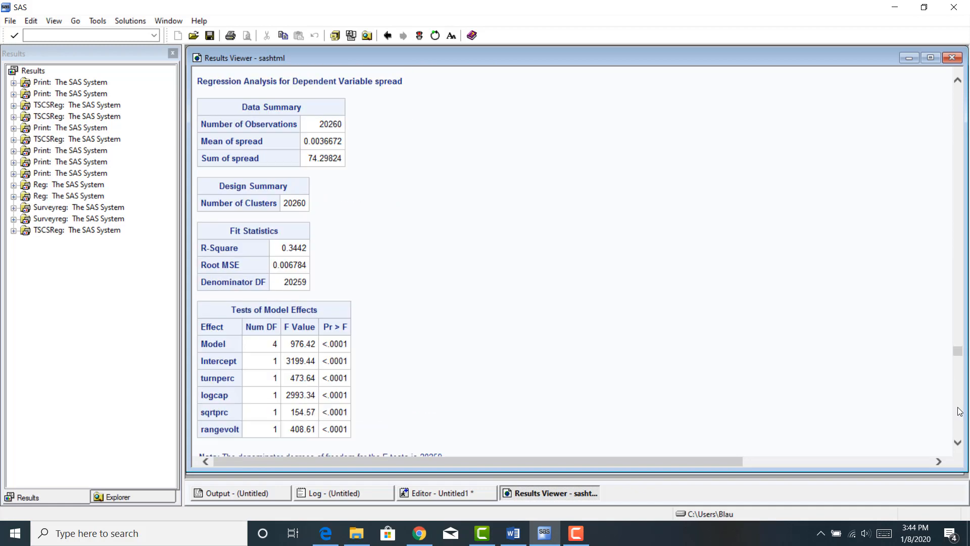
{"action": "left_click", "coordinate": [959, 443]}
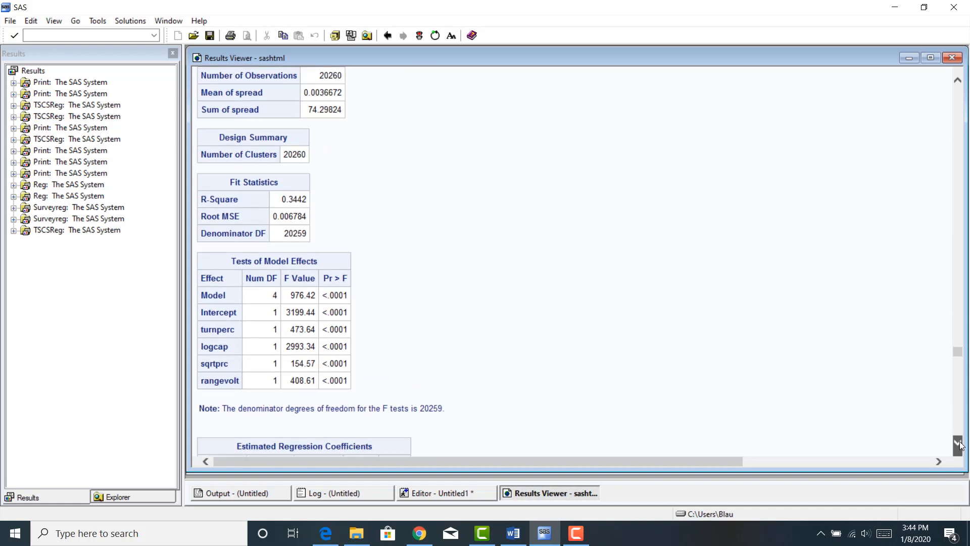
{"action": "scroll", "coordinate": [960, 445], "scroll_direction": "down", "scroll_amount": 9}
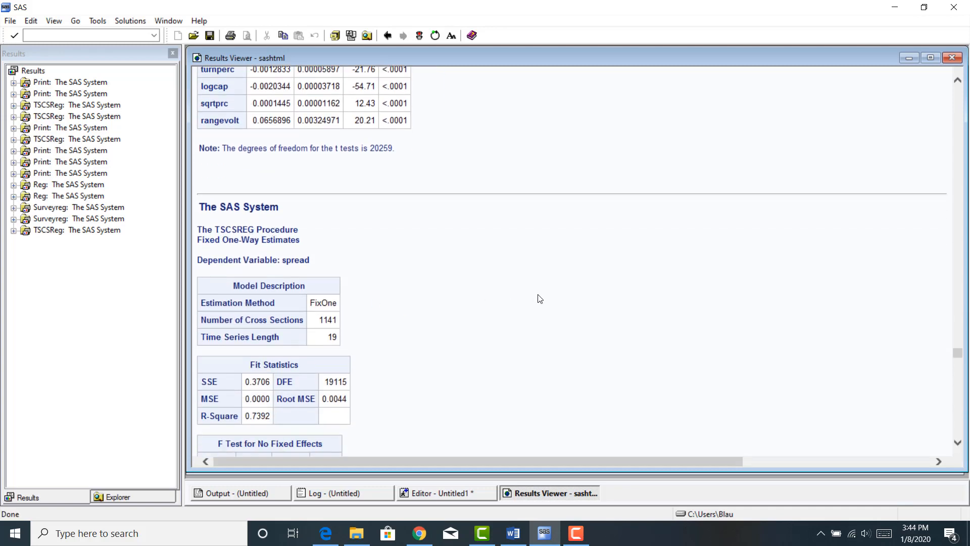
{"action": "scroll", "coordinate": [956, 444], "scroll_direction": "down", "scroll_amount": 5}
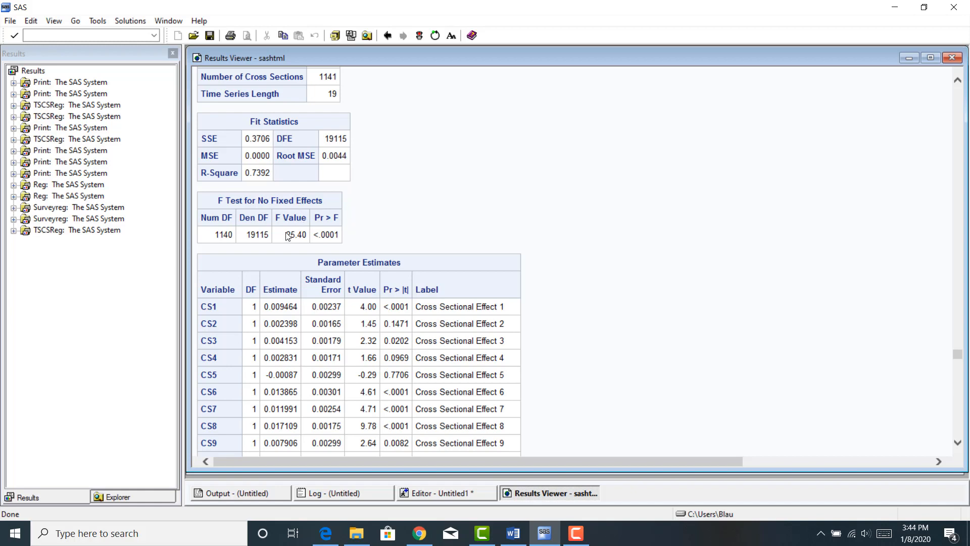
{"action": "left_click_drag", "start_coordinate": [287, 236], "coordinate": [306, 235]}
{"action": "left_click", "coordinate": [294, 237]}
Step: Change the tscsreg model option from fixone to fixtwo and rerun the tscsreg procedure
{"action": "left_click", "coordinate": [433, 491]}
{"action": "left_click", "coordinate": [462, 433]}
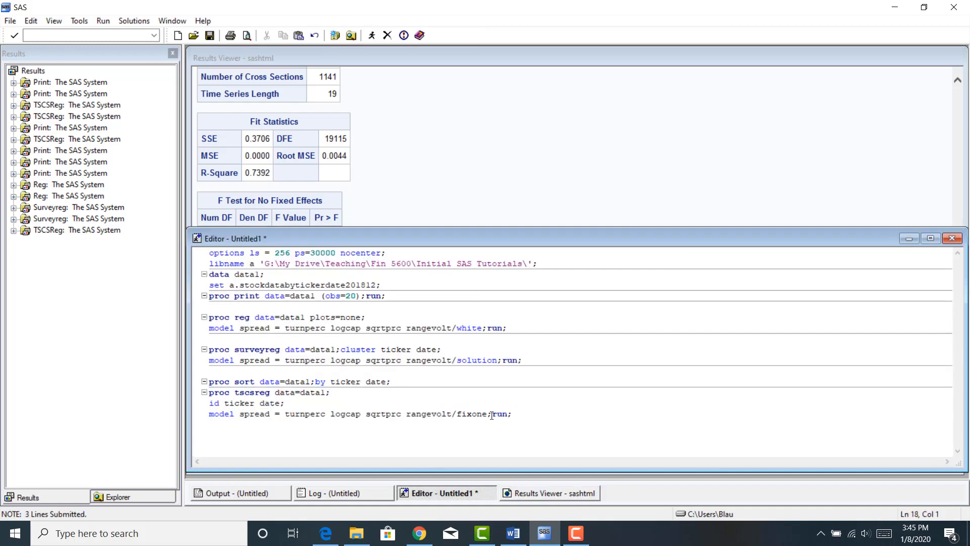
{"action": "left_click_drag", "start_coordinate": [488, 414], "coordinate": [207, 393]}
{"action": "type", "text": "two"}
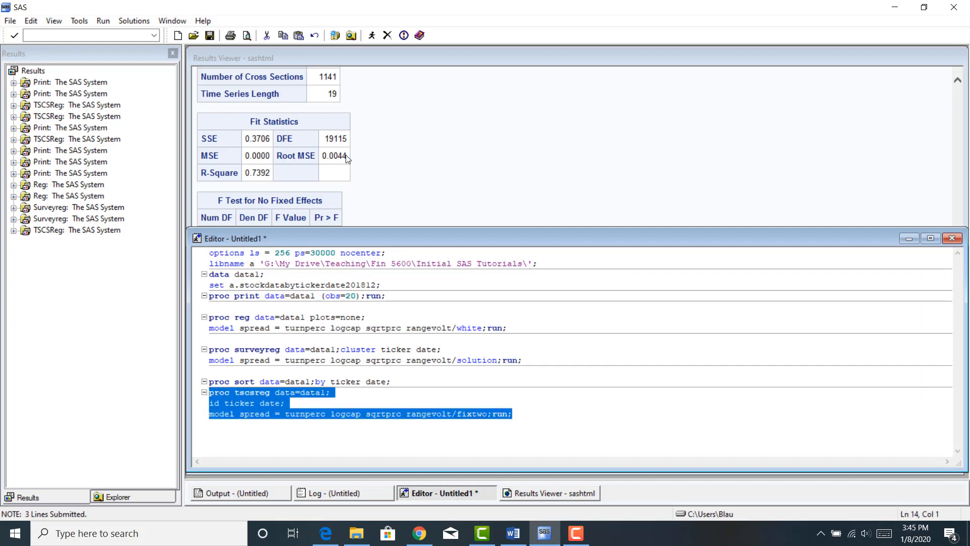
{"action": "left_click", "coordinate": [372, 36]}
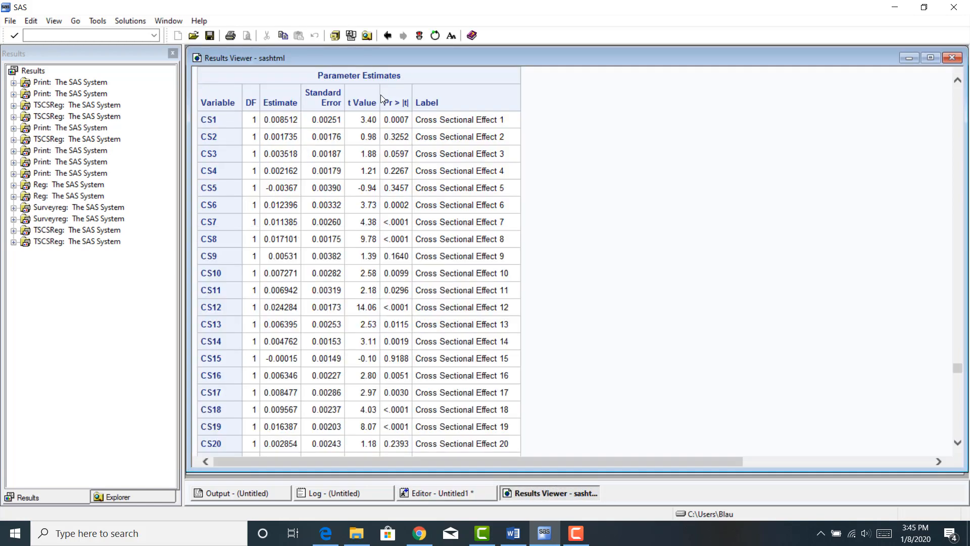
Step: Review the two-way fixed effects output from the fit statistics and F test through the cross-sectional effects to the time series effects
{"action": "left_click", "coordinate": [958, 81]}
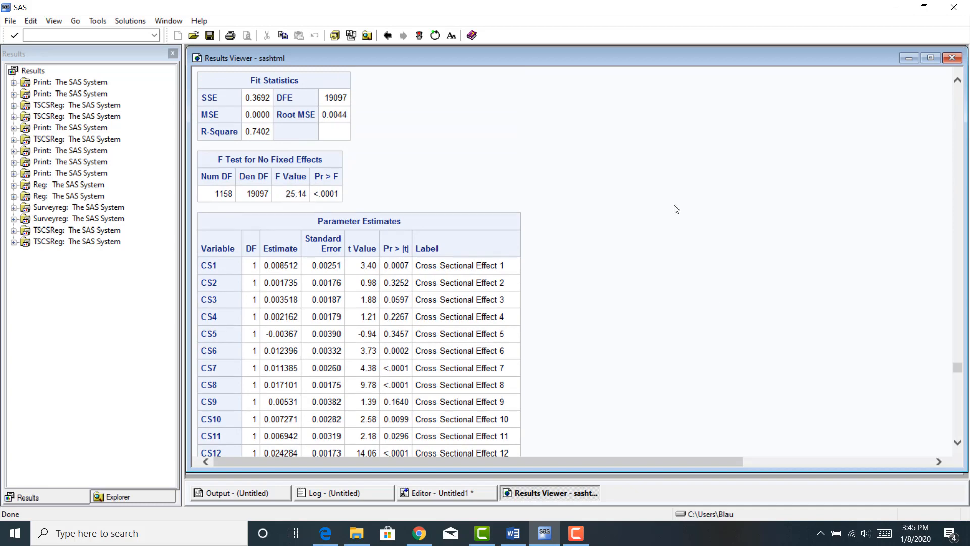
{"action": "scroll", "coordinate": [960, 432], "scroll_direction": "down", "scroll_amount": 20}
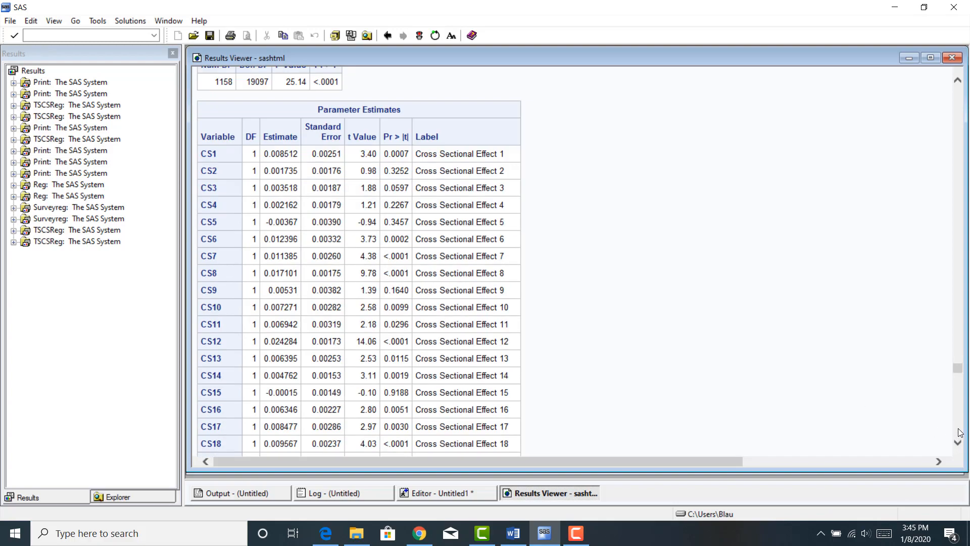
{"action": "scroll", "coordinate": [960, 432], "scroll_direction": "down", "scroll_amount": 20}
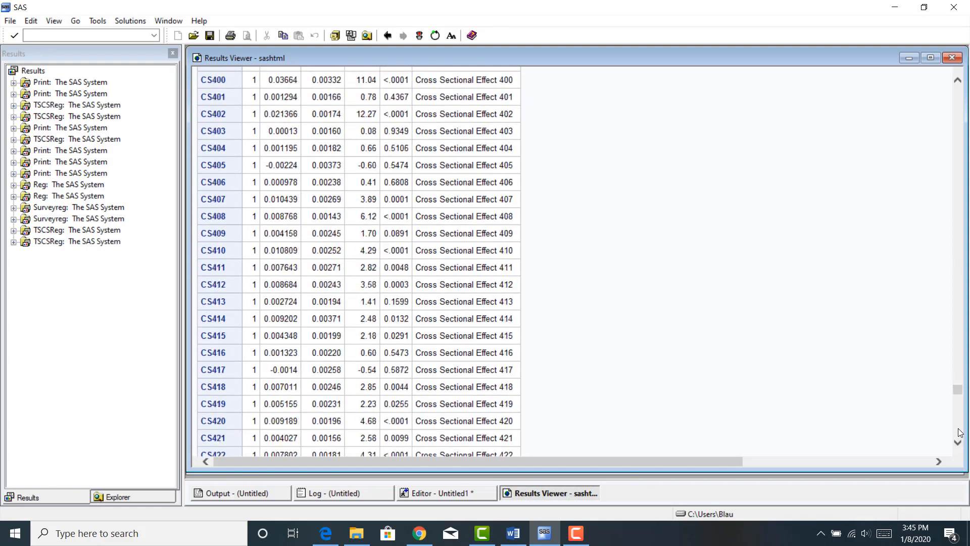
{"action": "scroll", "coordinate": [960, 432], "scroll_direction": "down", "scroll_amount": 20}
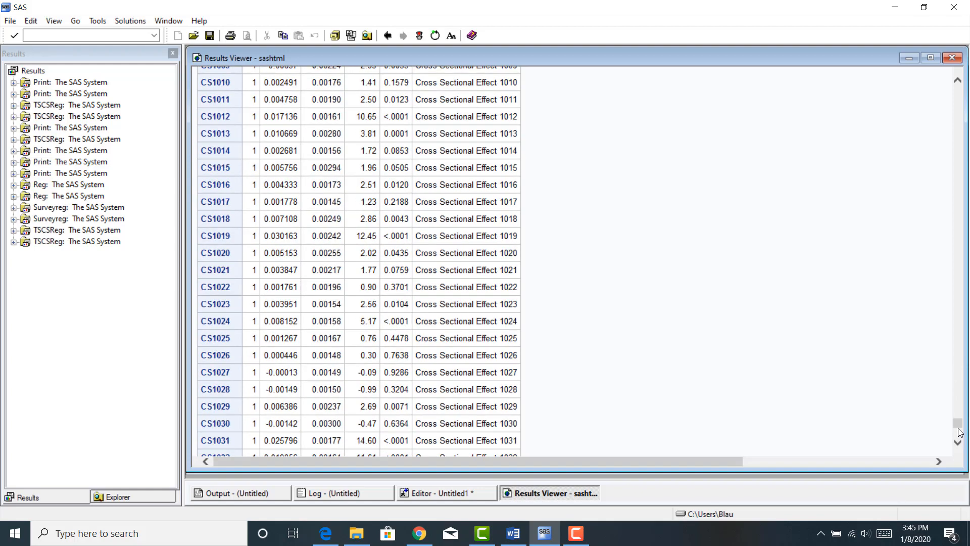
{"action": "left_click", "coordinate": [959, 440]}
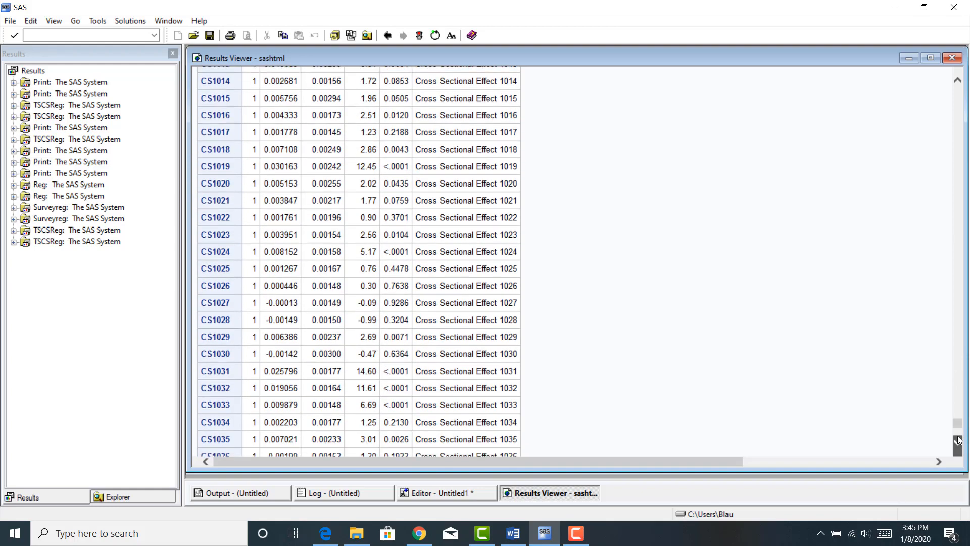
{"action": "left_click", "coordinate": [960, 441]}
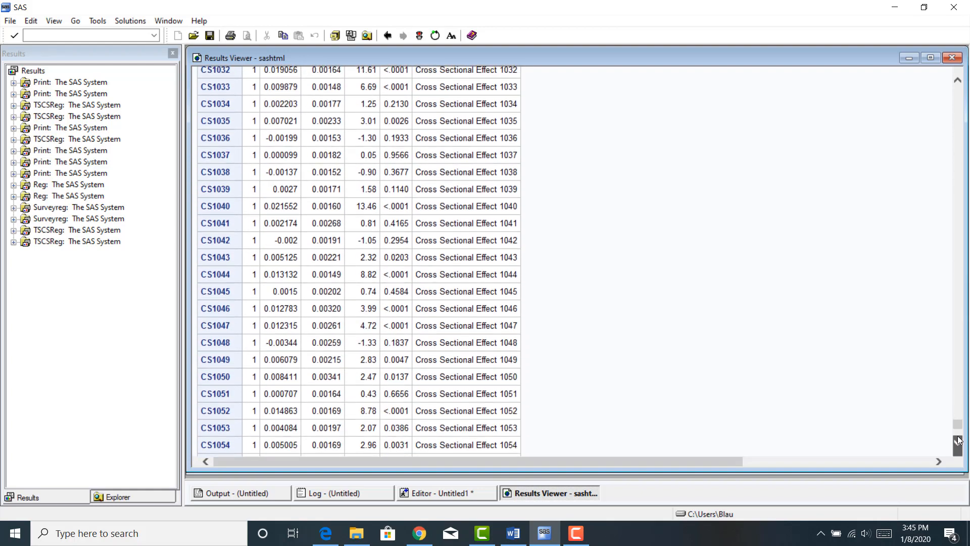
{"action": "left_click", "coordinate": [960, 440]}
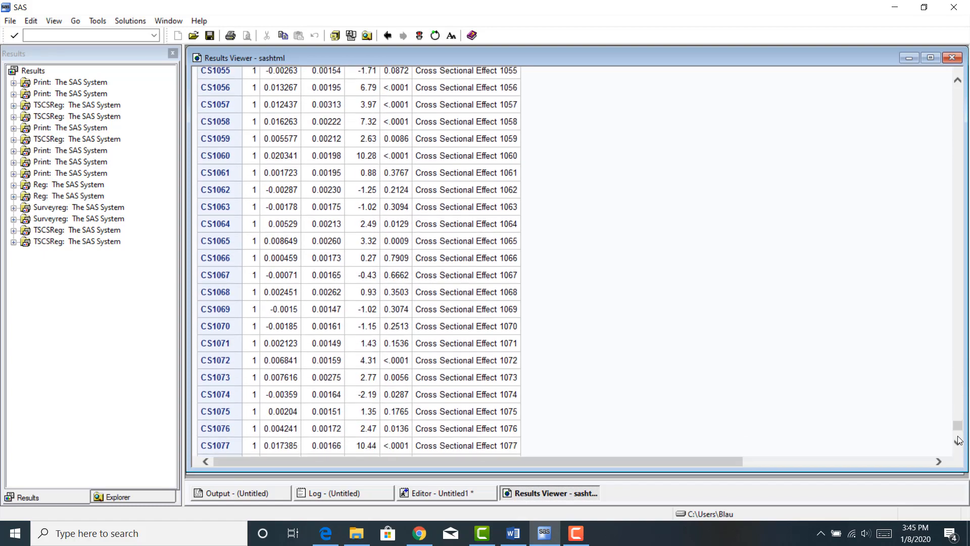
{"action": "left_click", "coordinate": [959, 441]}
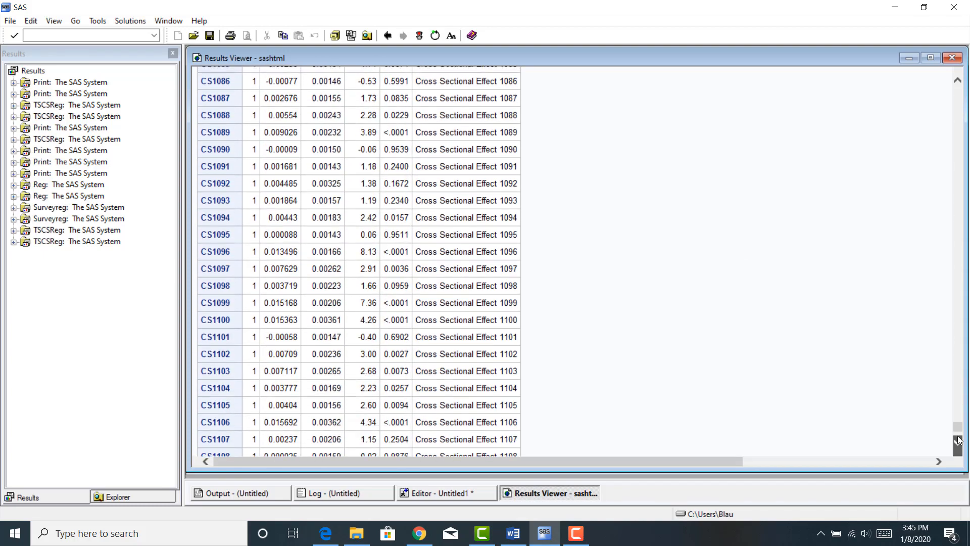
{"action": "left_click", "coordinate": [959, 440]}
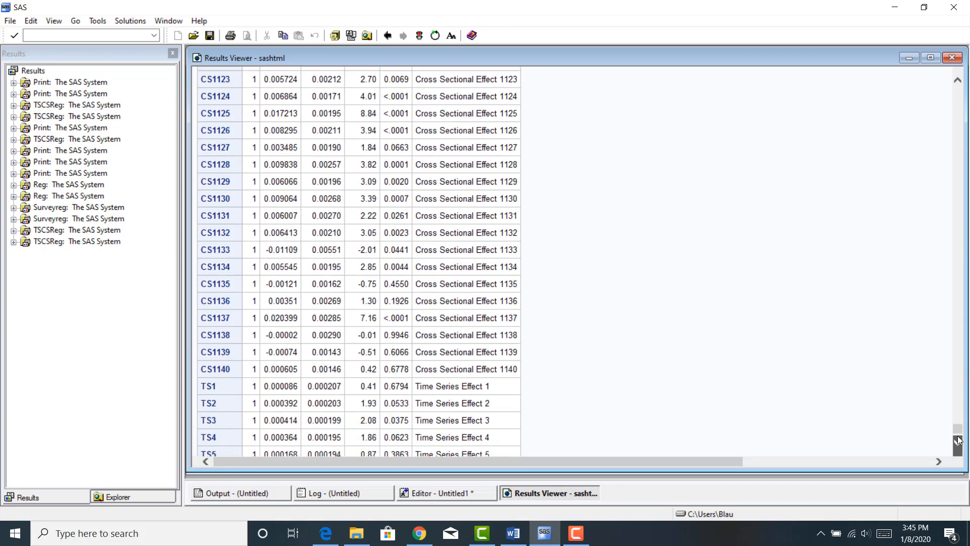
{"action": "left_click", "coordinate": [959, 441]}
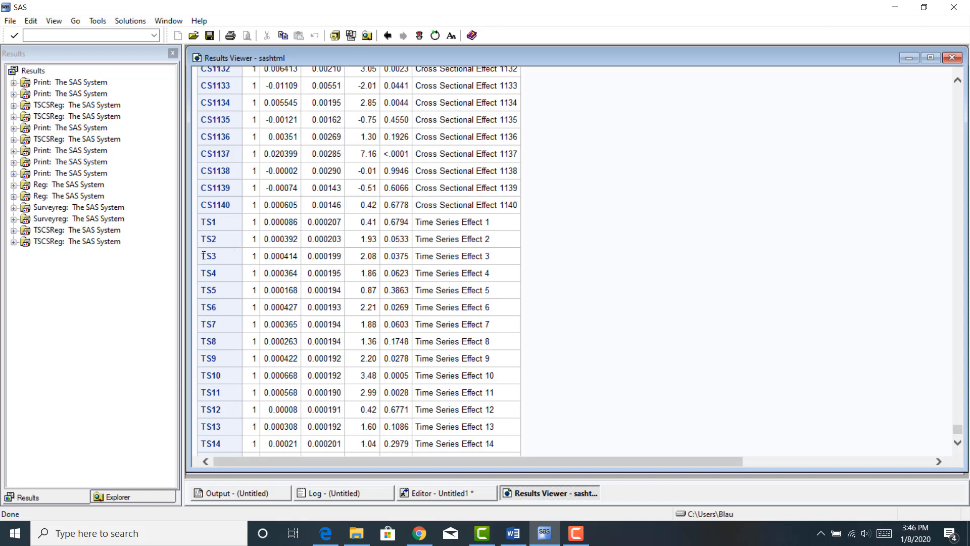
{"action": "left_click_drag", "start_coordinate": [204, 255], "coordinate": [374, 257]}
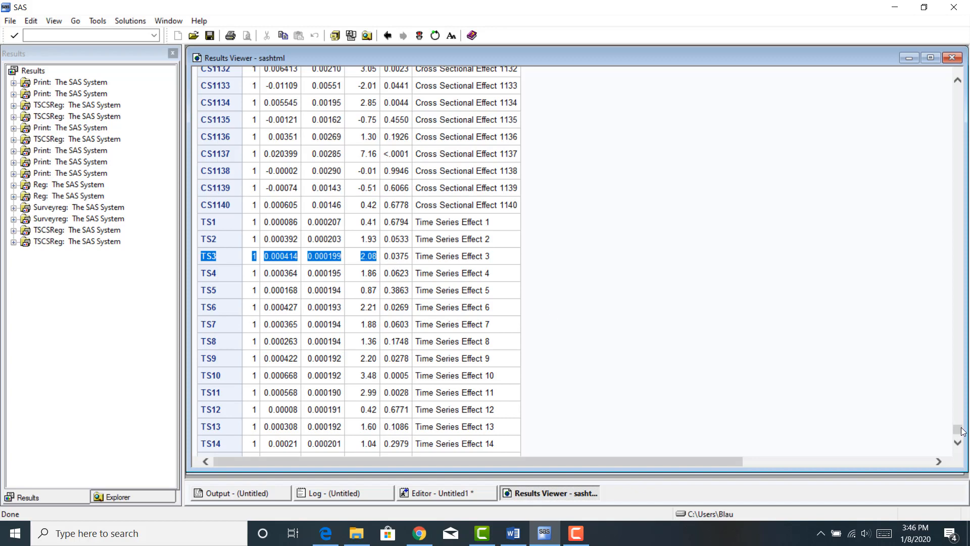
Step: Examine the intercept, turnperc, logcap, sqrtprc and rangevolt estimates at the end of the two-way fixed effects output
{"action": "scroll", "coordinate": [961, 433], "scroll_direction": "down", "scroll_amount": 3}
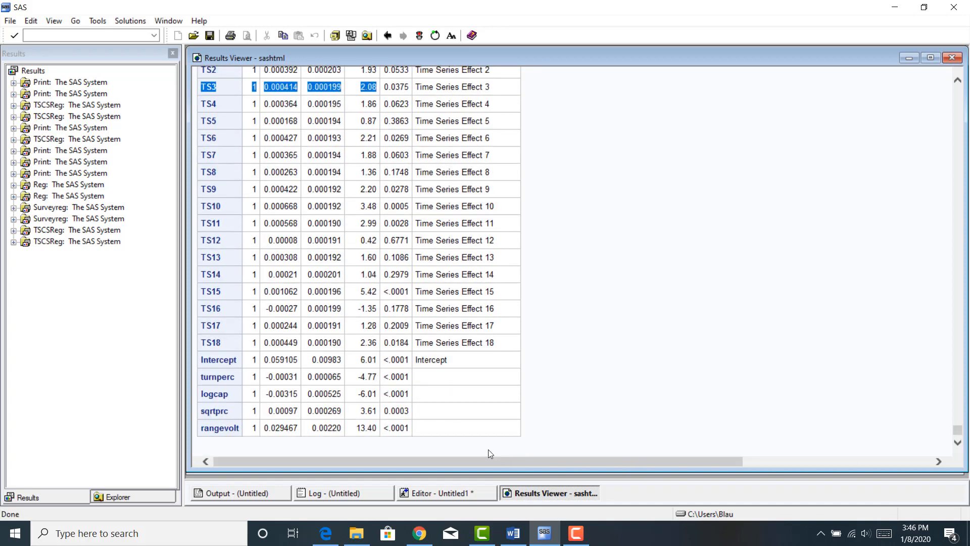
{"action": "left_click_drag", "start_coordinate": [408, 425], "coordinate": [209, 363]}
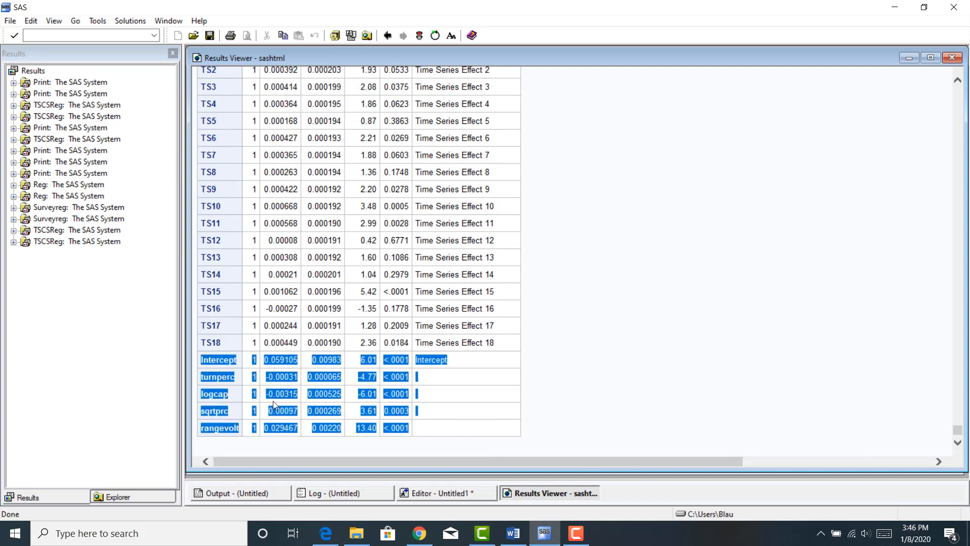
{"action": "left_click", "coordinate": [284, 376]}
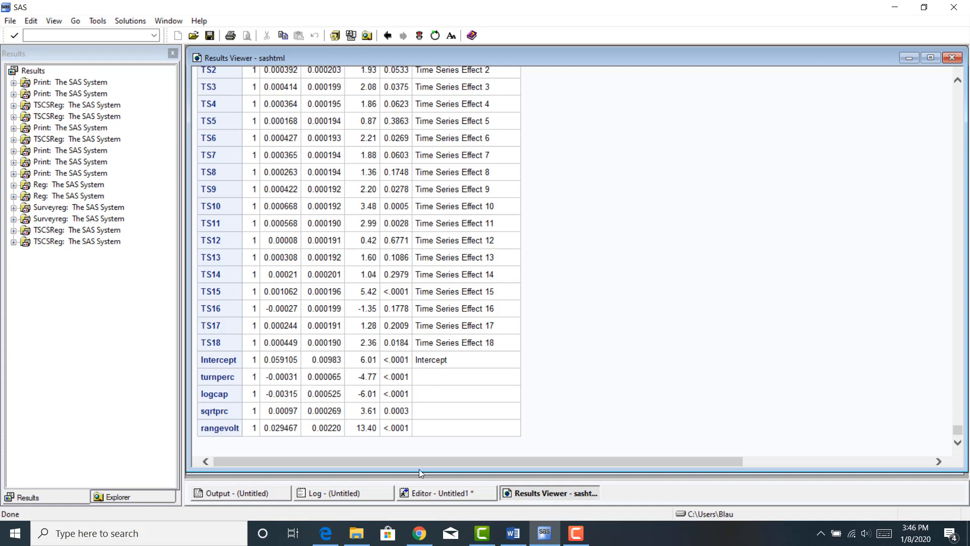
Step: Duplicate the three-line proc tscsreg block below the existing one in the program, separated by a blank line
{"action": "left_click", "coordinate": [437, 493]}
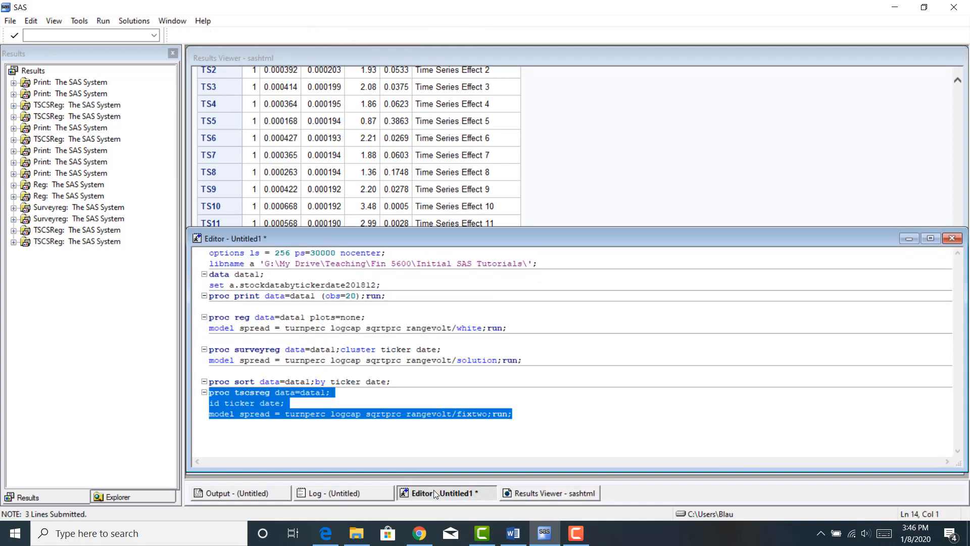
{"action": "left_click", "coordinate": [467, 418]}
{"action": "left_click_drag", "start_coordinate": [522, 414], "coordinate": [204, 391]}
{"action": "key", "text": "ctrl+c"}
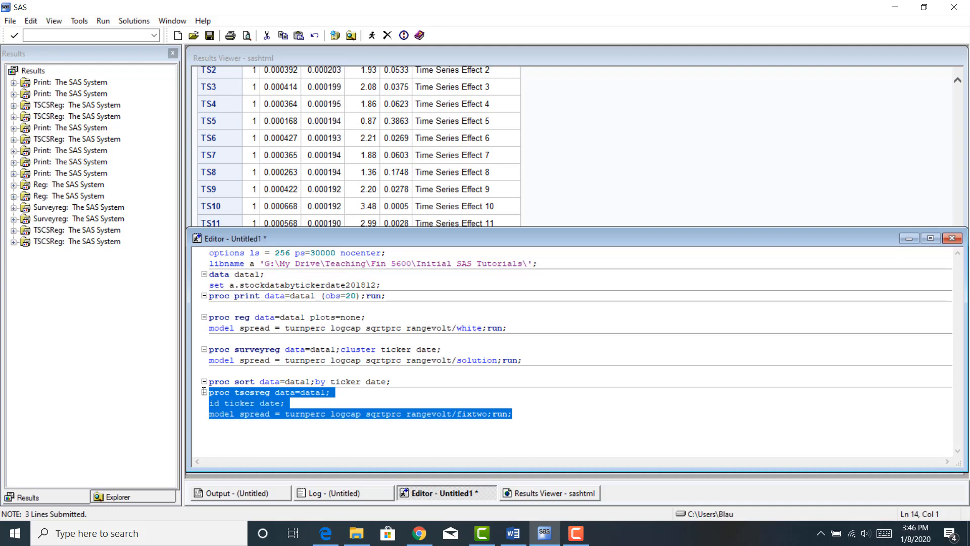
{"action": "left_click", "coordinate": [220, 426]}
{"action": "key", "text": "Return"}
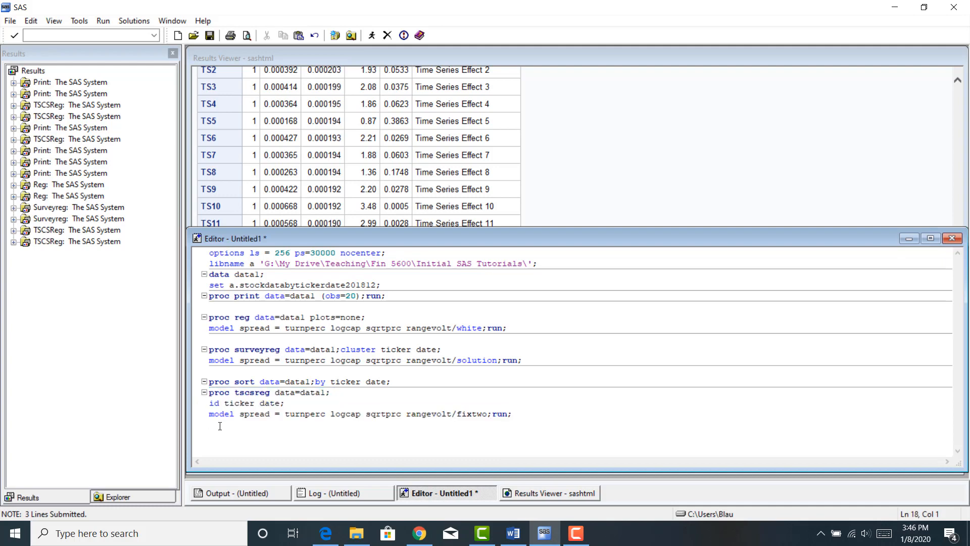
{"action": "key", "text": "ctrl+v"}
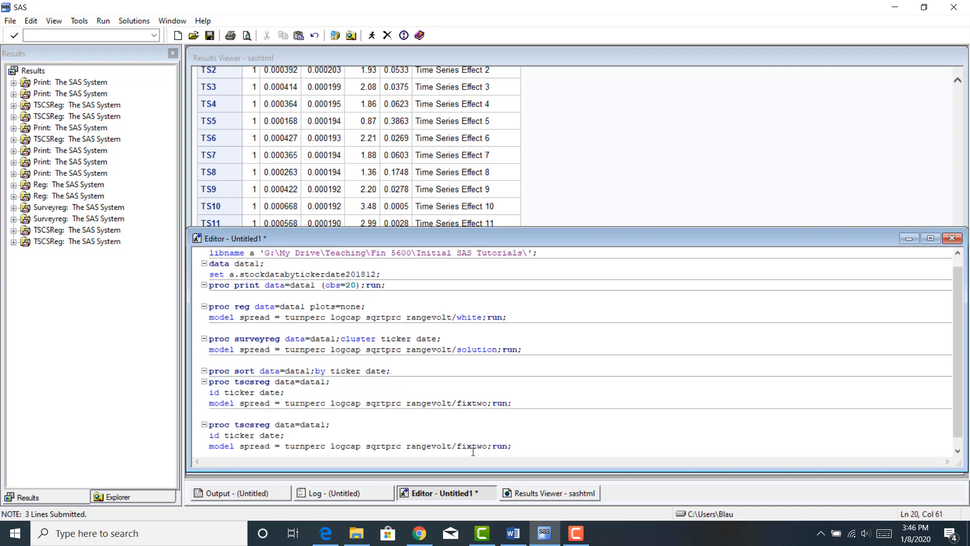
Step: Change the model option in the copied tscsreg block to ranone and run only that block
{"action": "left_click_drag", "start_coordinate": [490, 447], "coordinate": [460, 447]}
{"action": "type", "text": "fanone"}
{"action": "left_click_drag", "start_coordinate": [512, 446], "coordinate": [206, 424]}
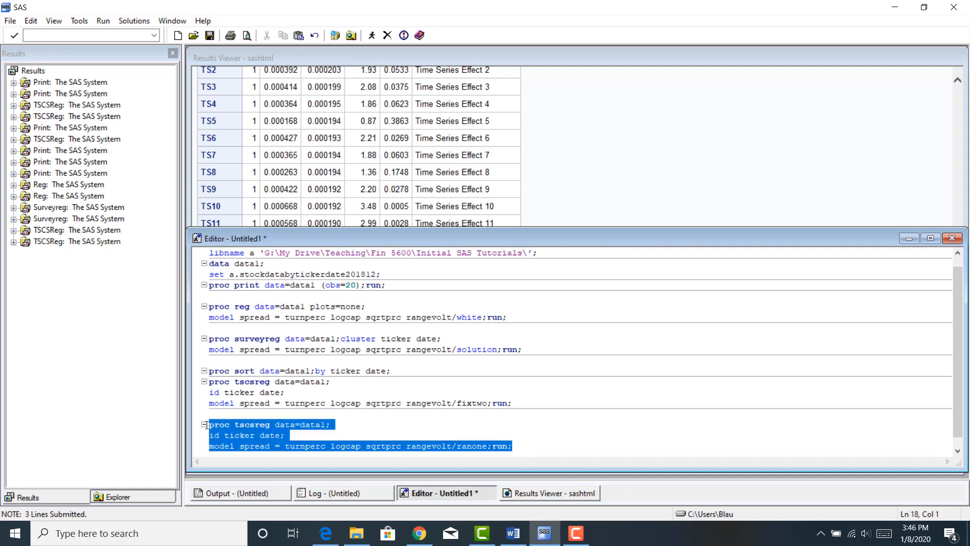
{"action": "left_click", "coordinate": [372, 35]}
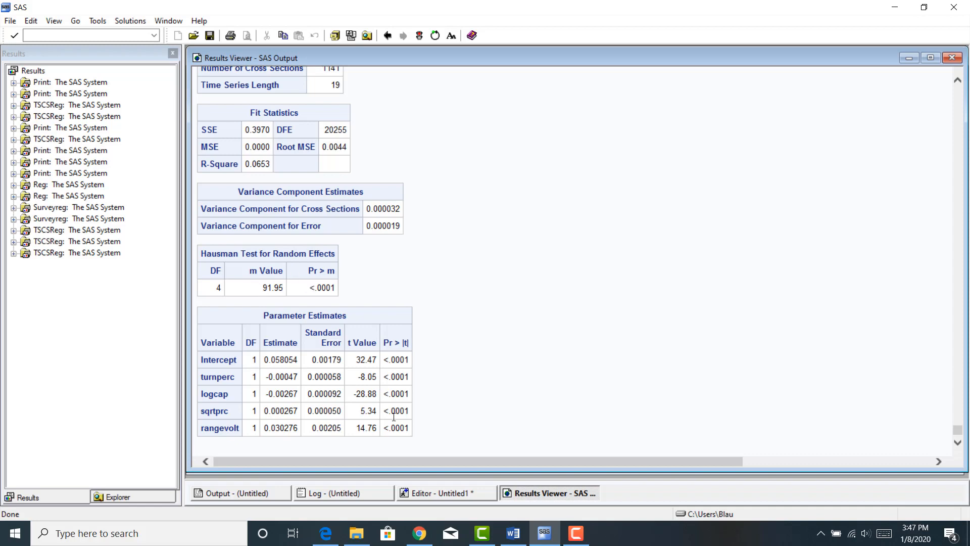
Step: Change the second tscsreg block's model option from ranone to rantwo and run only that block
{"action": "left_click", "coordinate": [438, 494]}
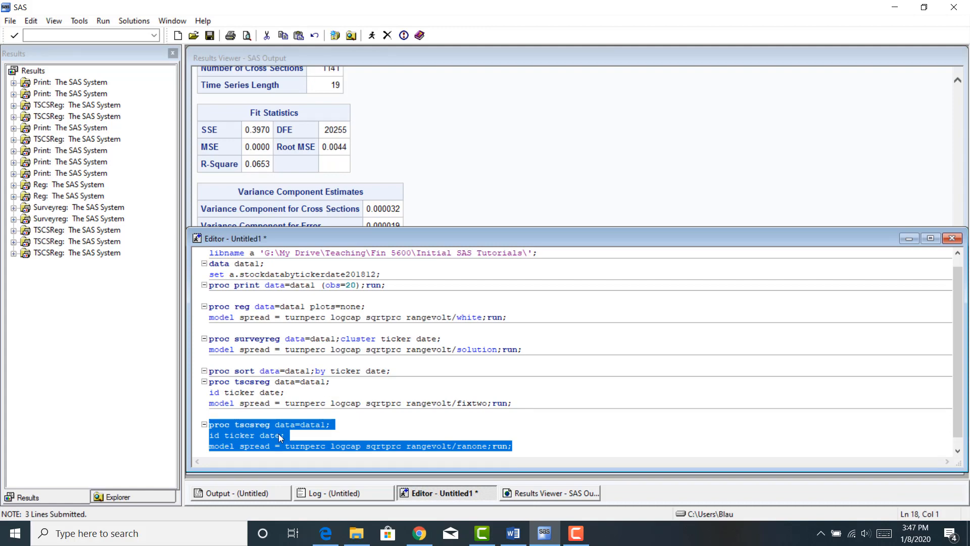
{"action": "left_click", "coordinate": [254, 444]}
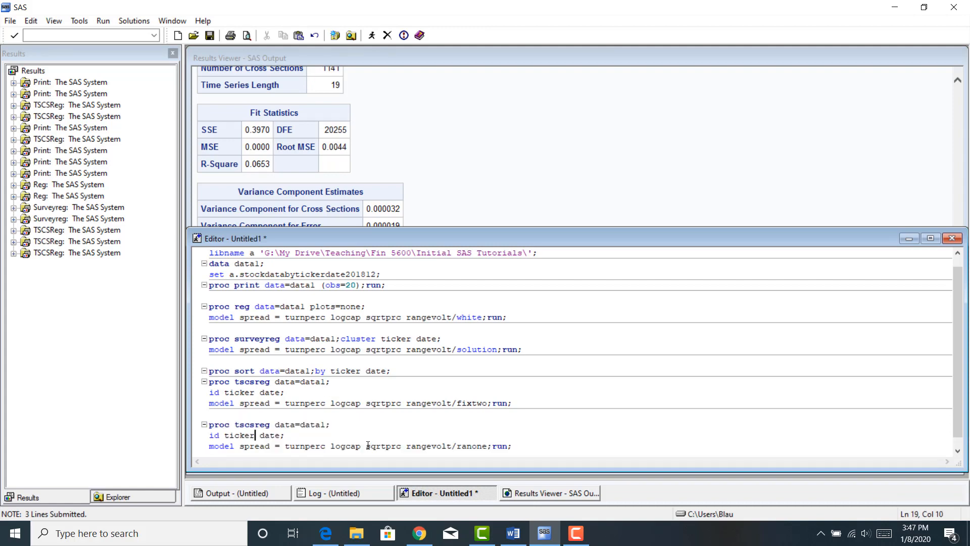
{"action": "left_click_drag", "start_coordinate": [488, 447], "coordinate": [205, 413]}
{"action": "type", "text": "two"}
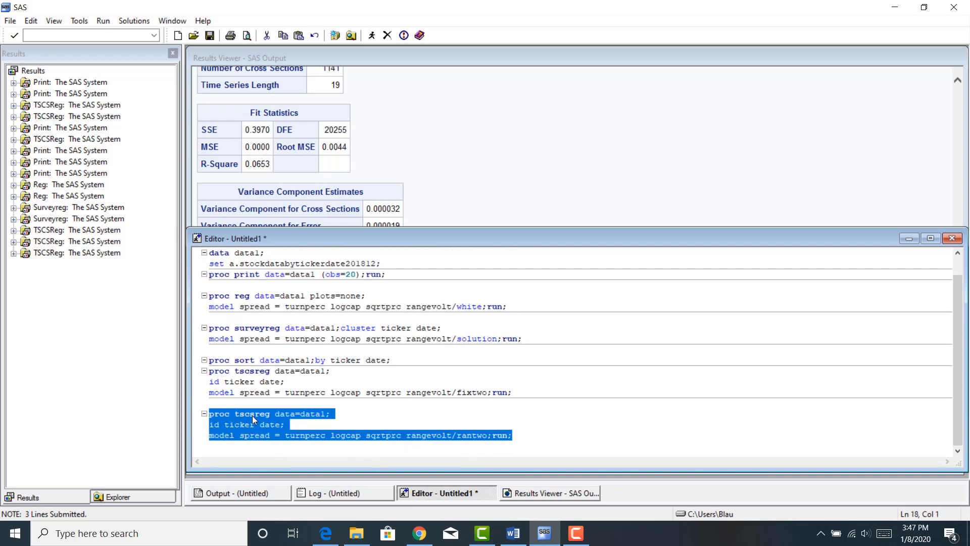
{"action": "left_click", "coordinate": [421, 435]}
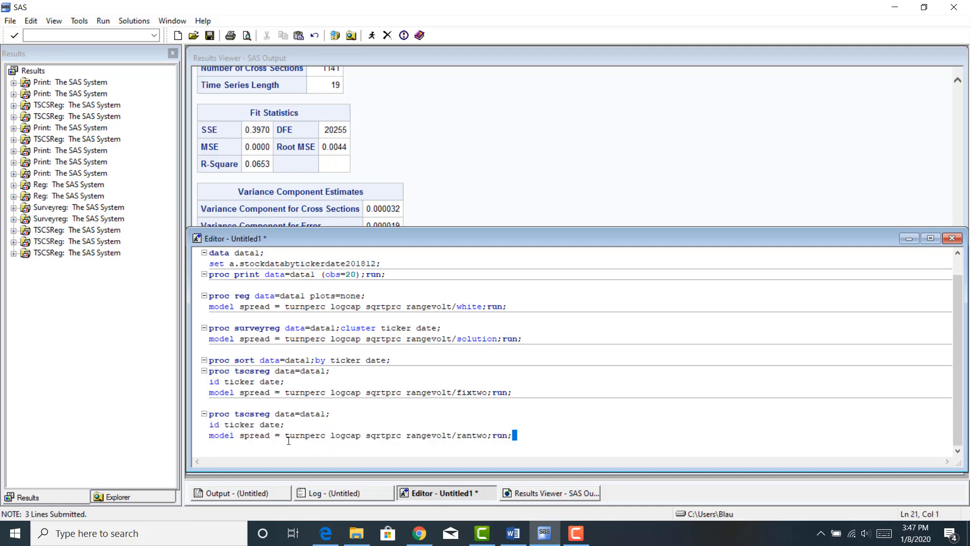
{"action": "left_click_drag", "start_coordinate": [513, 436], "coordinate": [204, 413]}
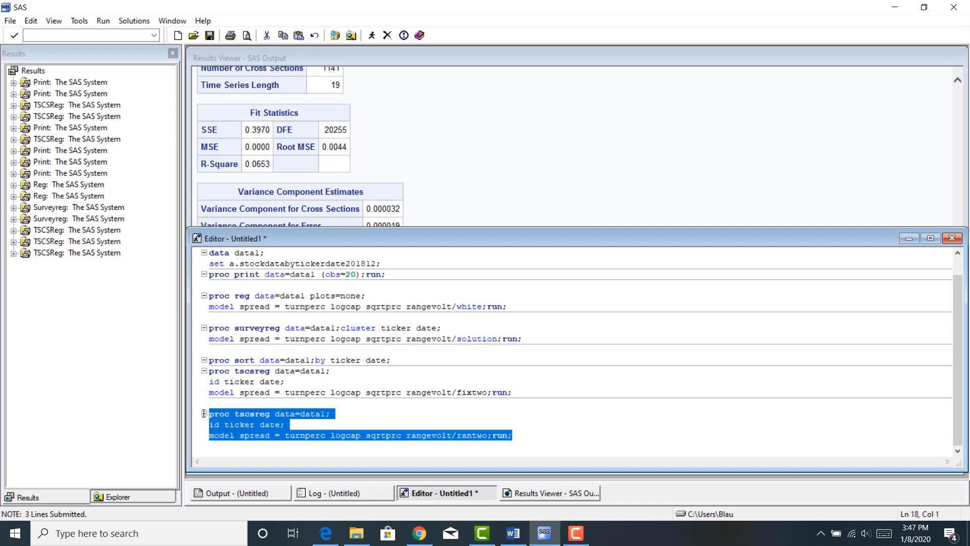
{"action": "left_click", "coordinate": [372, 36]}
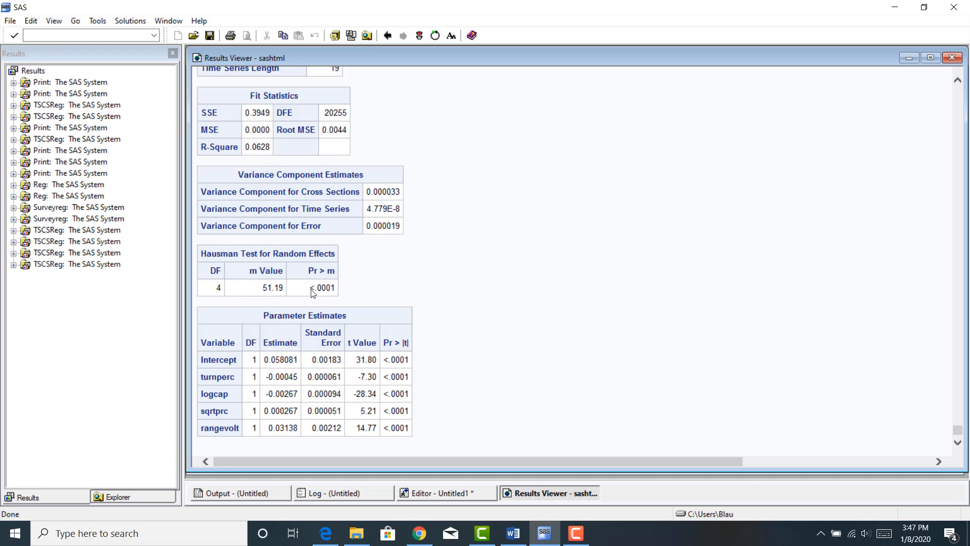
Step: Return to the program and add a new line after the rantwo tscsreg block
{"action": "left_click", "coordinate": [456, 498]}
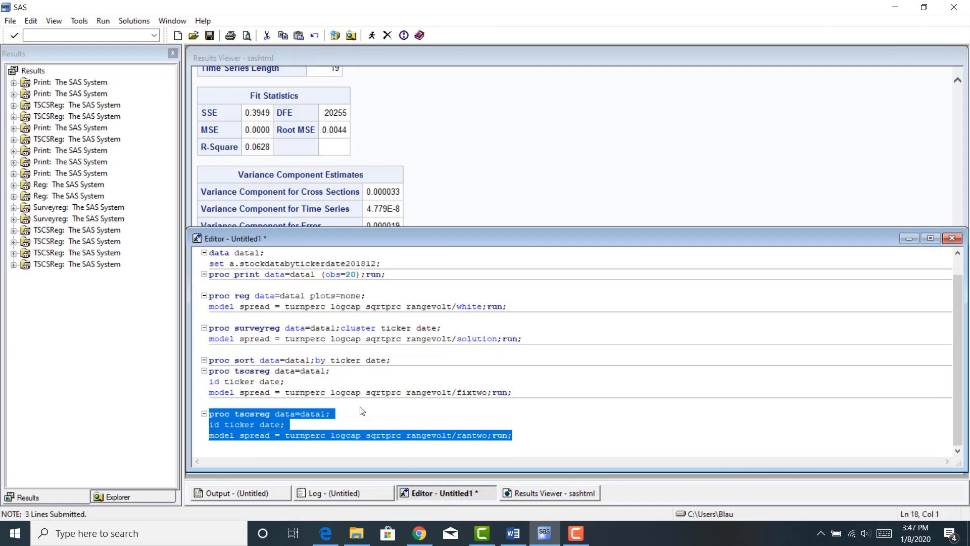
{"action": "left_click_drag", "start_coordinate": [524, 393], "coordinate": [206, 375]}
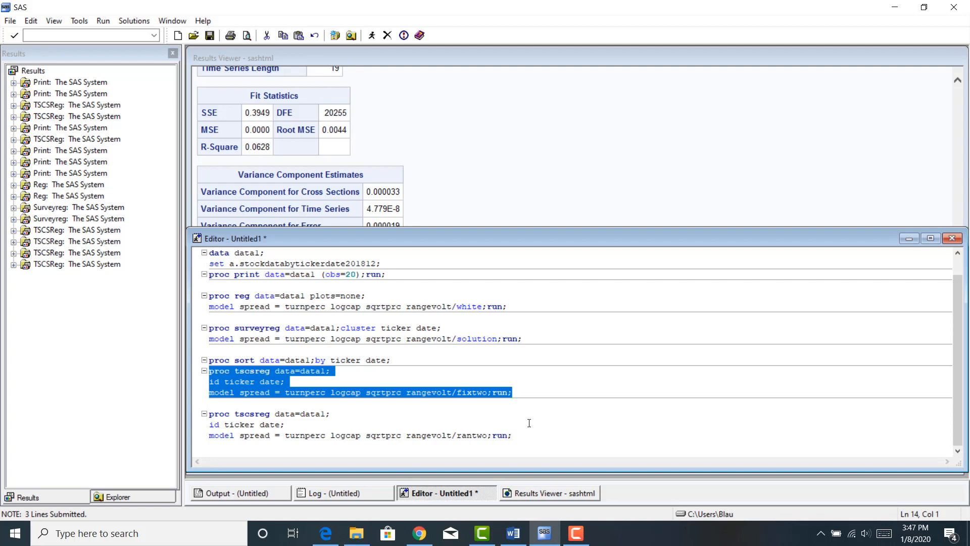
{"action": "left_click", "coordinate": [514, 435]}
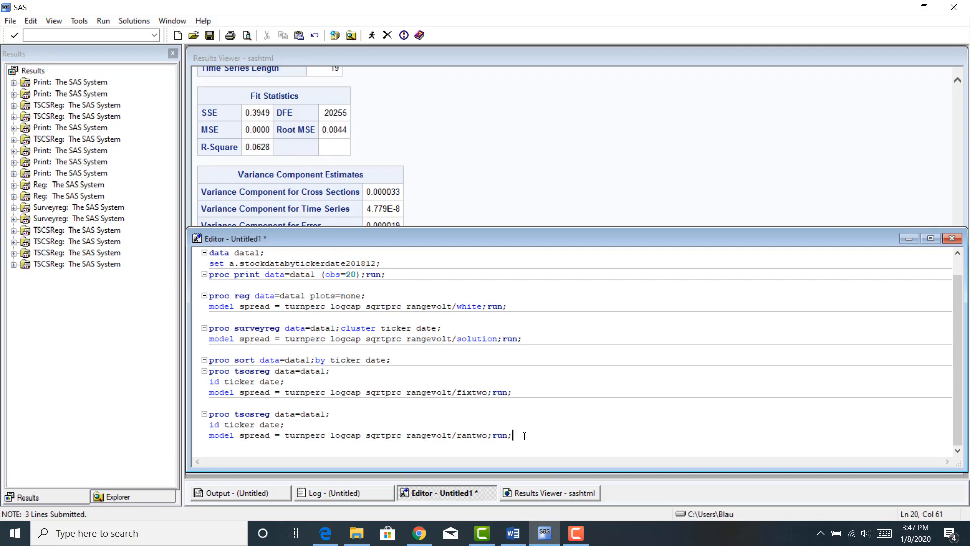
{"action": "key", "text": "Return"}
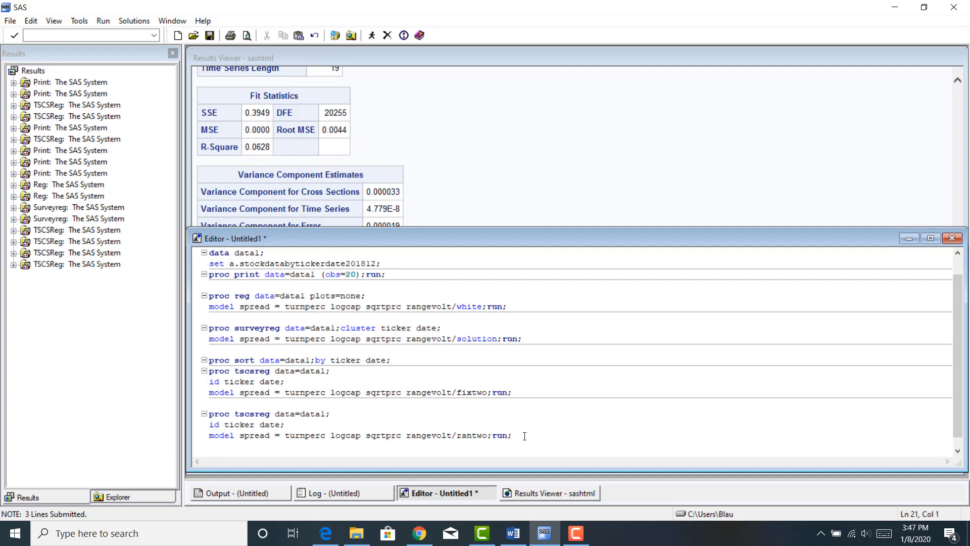